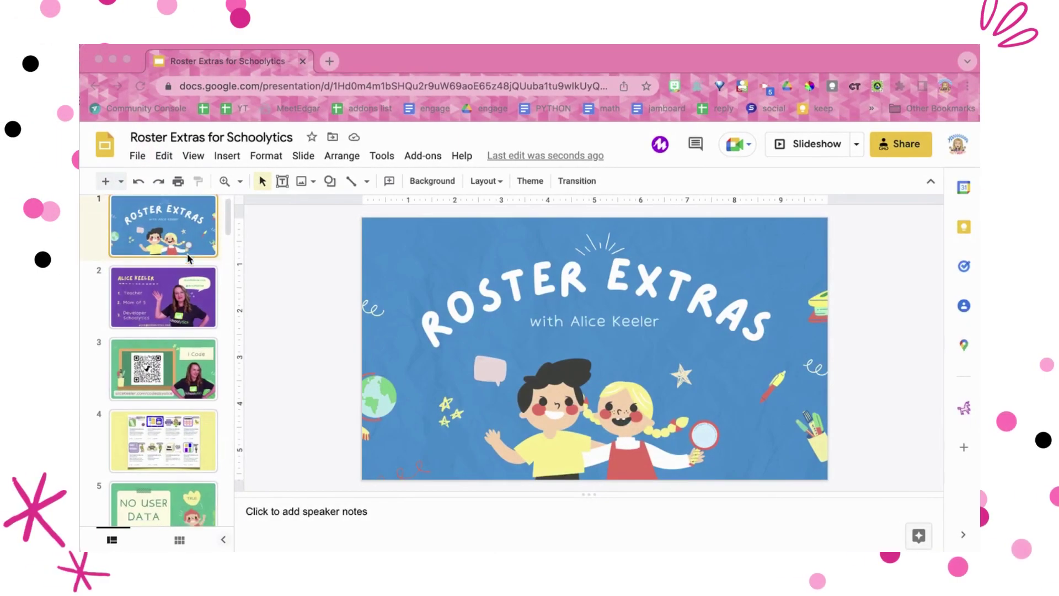
Bring up the Roster Extras for Schoolytics deck in the browser and scroll its slides.
{"action": "scroll", "coordinate": [188, 257], "scroll_direction": "down", "scroll_amount": 5}
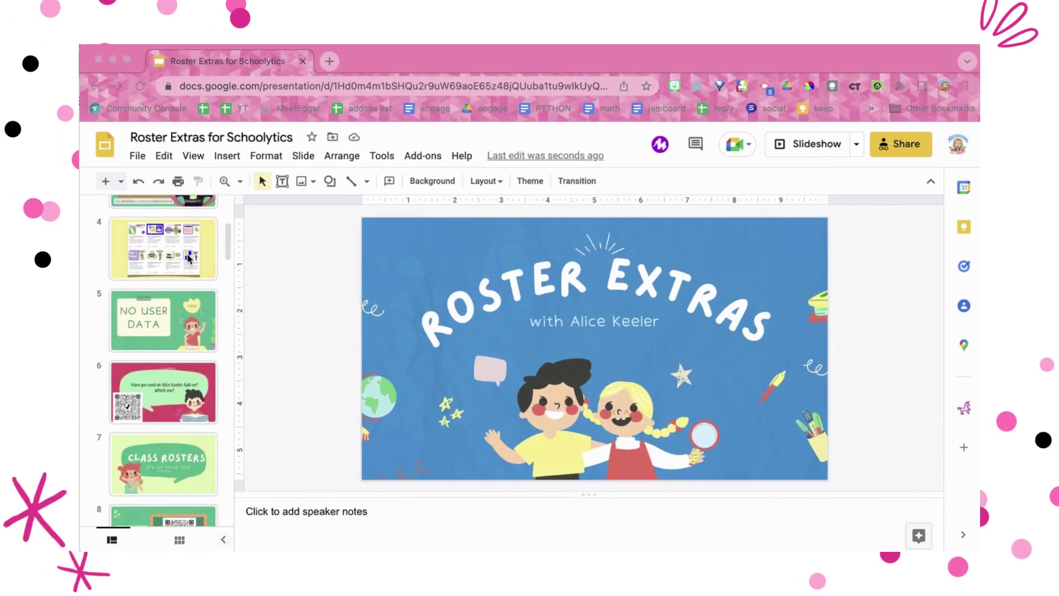
Open slide 6, the add-on question slide, from grid view and select its question text.
{"action": "left_click", "coordinate": [180, 545]}
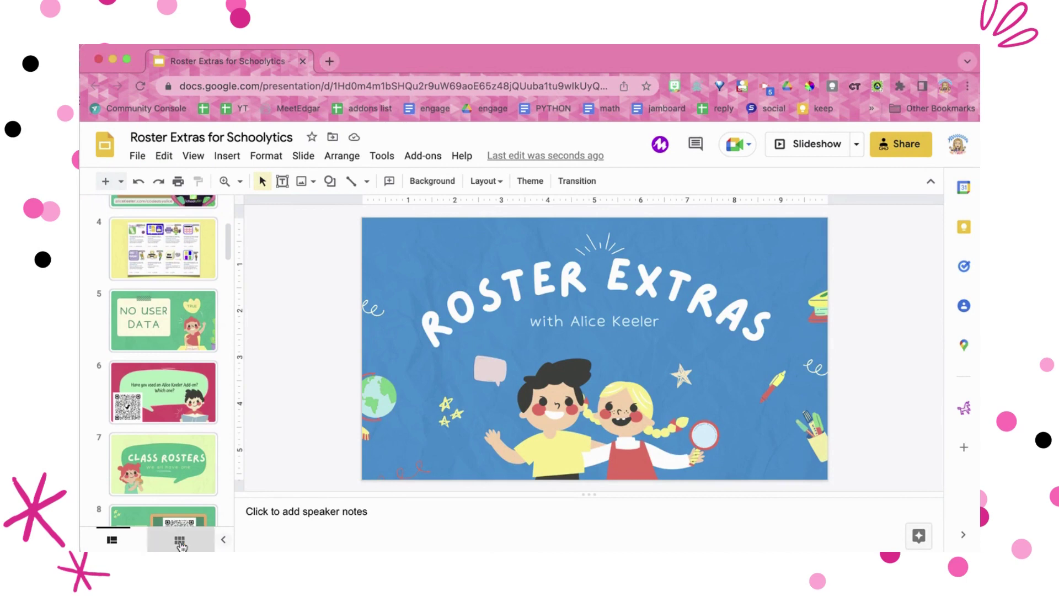
{"action": "left_click", "coordinate": [180, 542]}
{"action": "scroll", "coordinate": [380, 390], "scroll_direction": "up", "scroll_amount": 4}
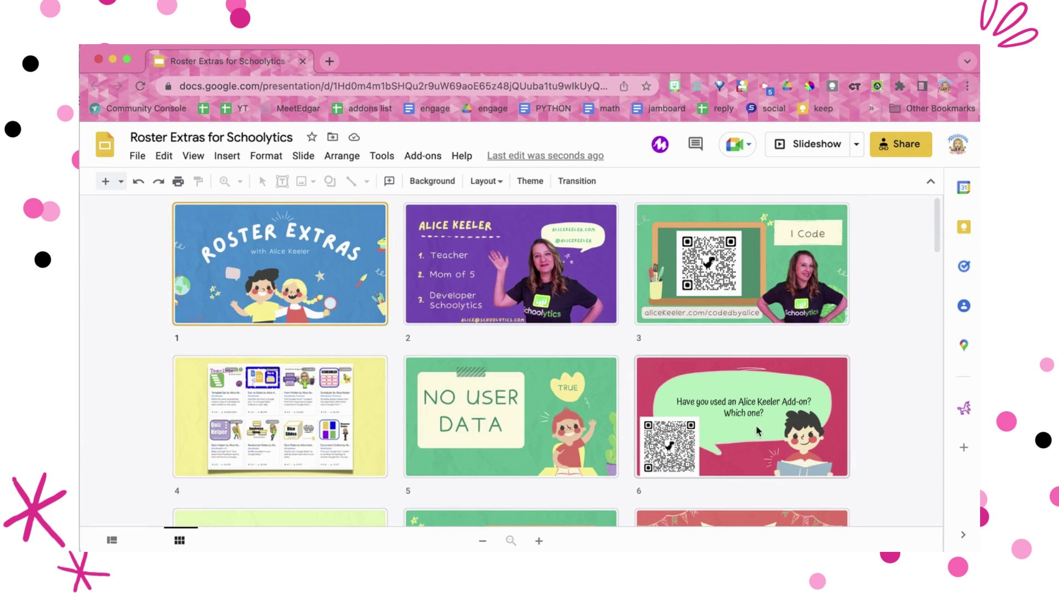
{"action": "left_click", "coordinate": [716, 420]}
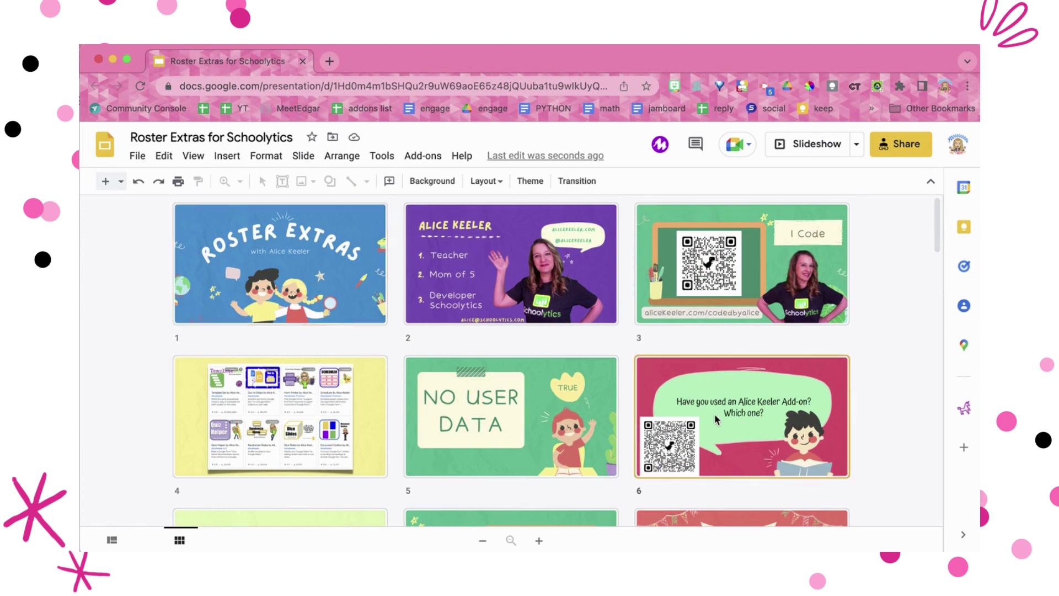
{"action": "double_click", "coordinate": [718, 414]}
{"action": "left_click", "coordinate": [563, 317]}
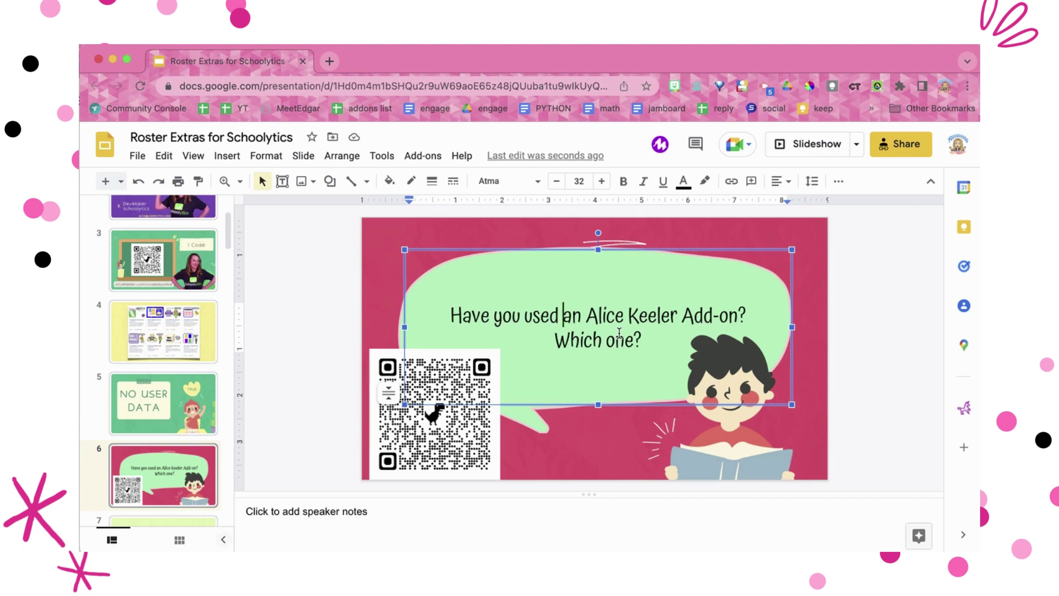
Run Audience Participator's Setup Form to create the deck's Interaction Form.
{"action": "left_click", "coordinate": [423, 157]}
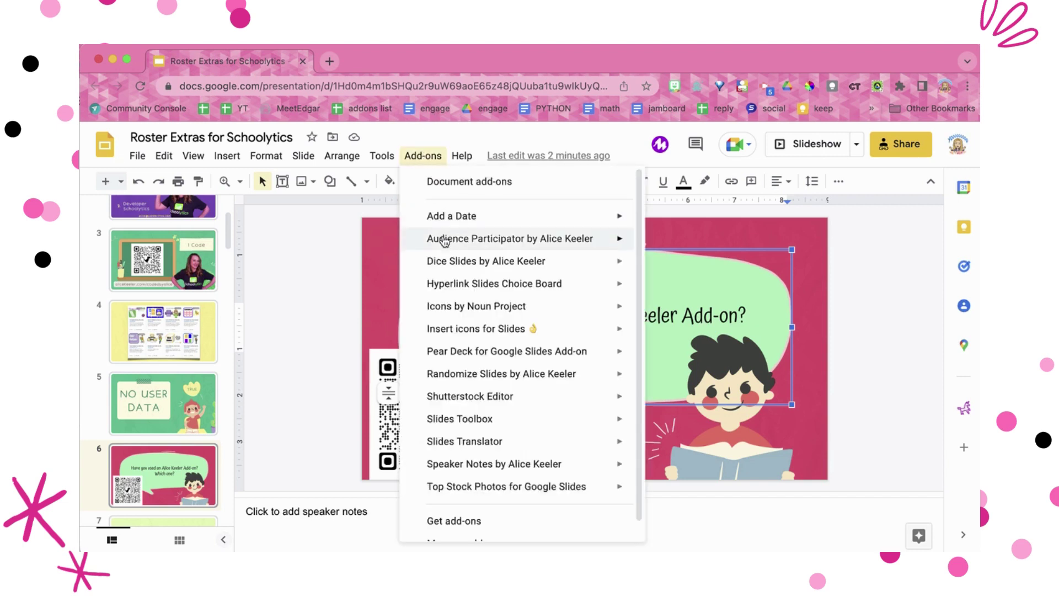
{"action": "mouse_move", "coordinate": [444, 243]}
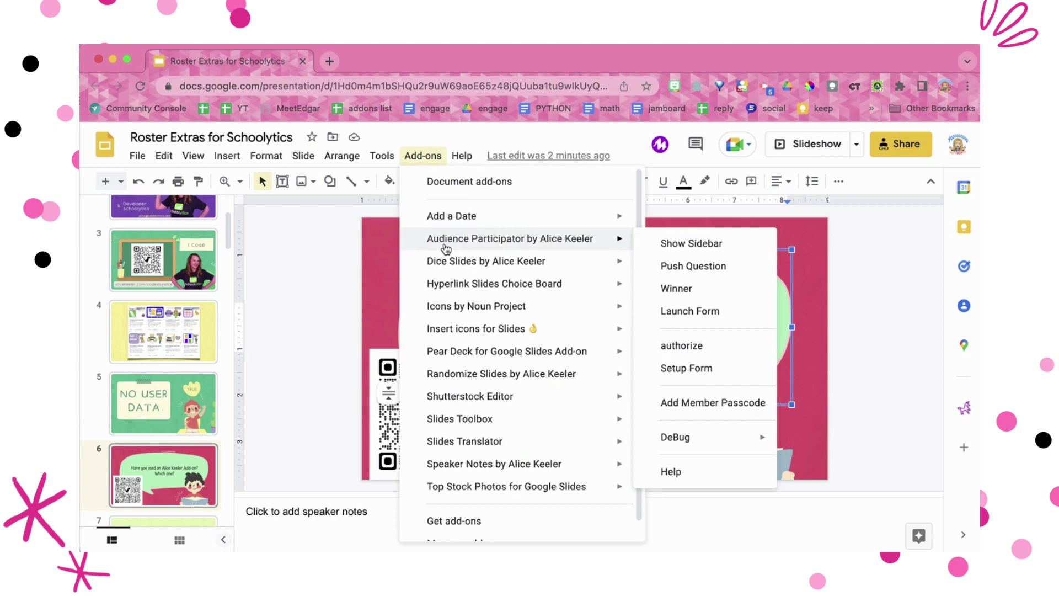
{"action": "left_click", "coordinate": [705, 373]}
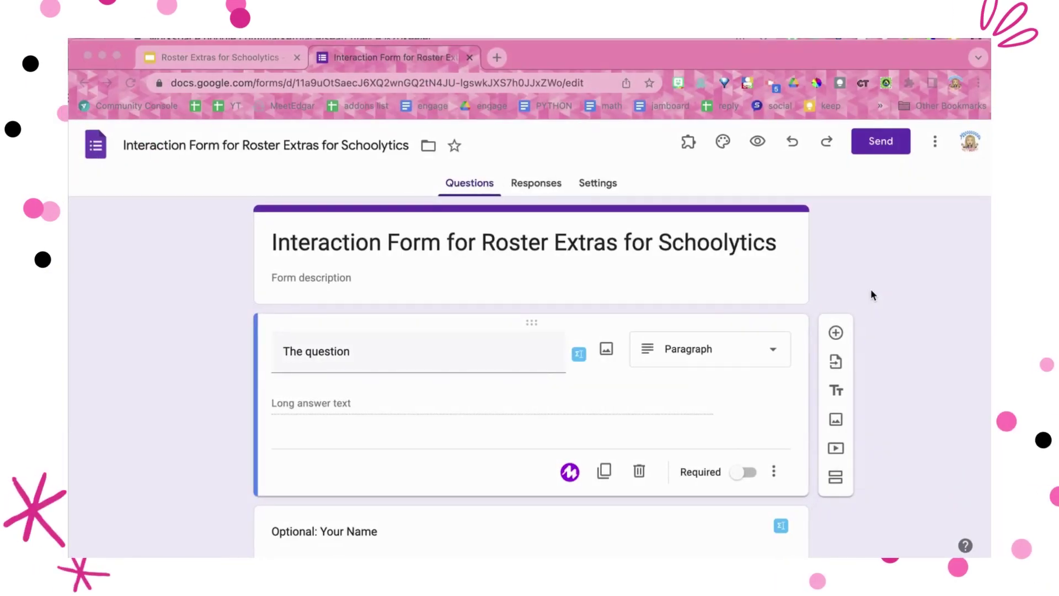
{"action": "left_click", "coordinate": [230, 57]}
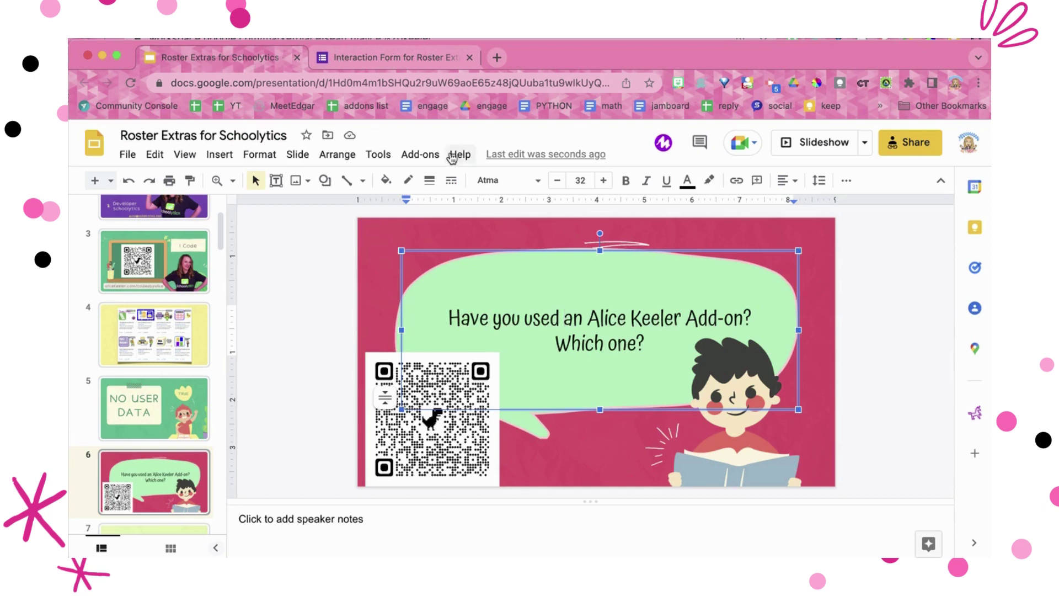
{"action": "left_click", "coordinate": [428, 156]}
{"action": "mouse_move", "coordinate": [445, 238]}
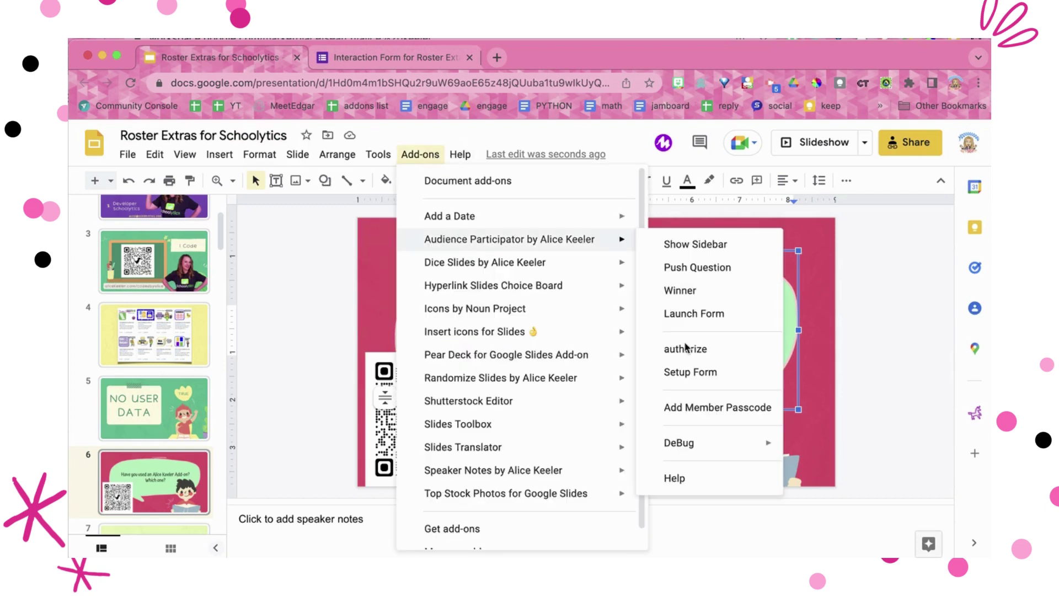
{"action": "left_click", "coordinate": [691, 373]}
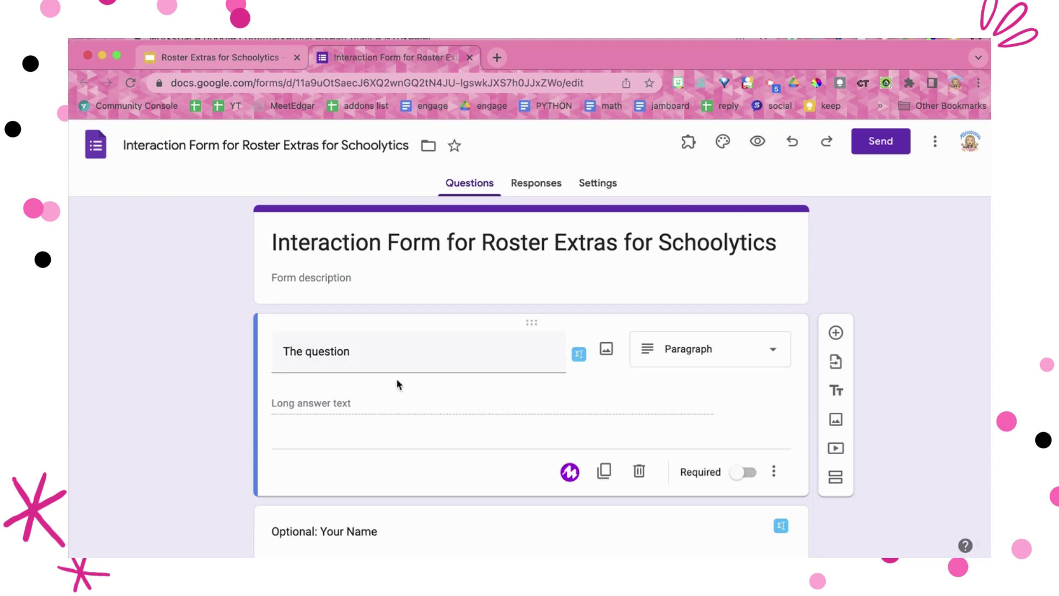
{"action": "triple_click", "coordinate": [351, 351]}
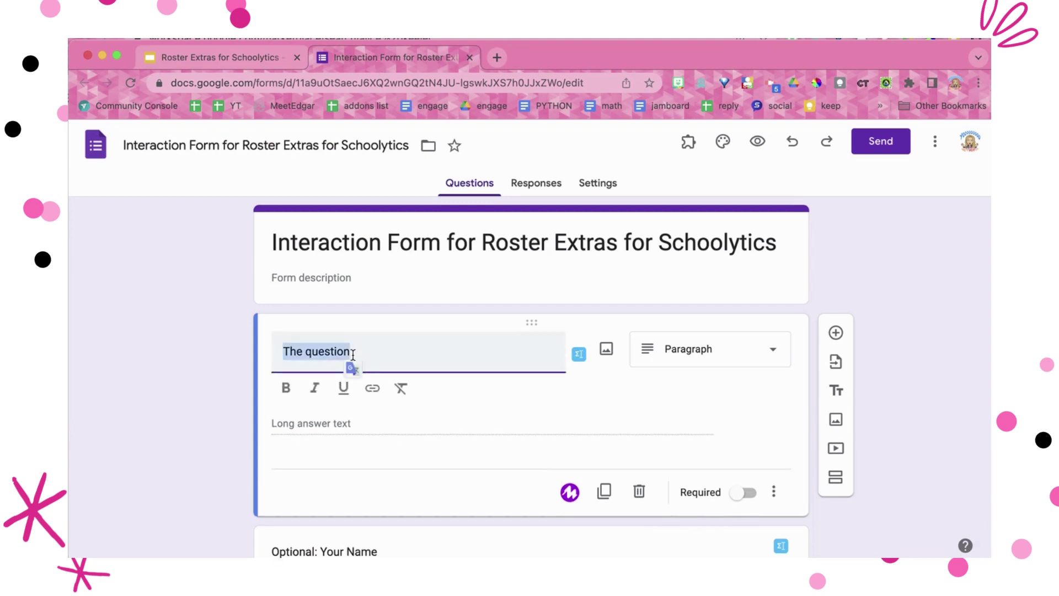
{"action": "scroll", "coordinate": [364, 356], "scroll_direction": "down", "scroll_amount": 2}
{"action": "left_click", "coordinate": [381, 482]}
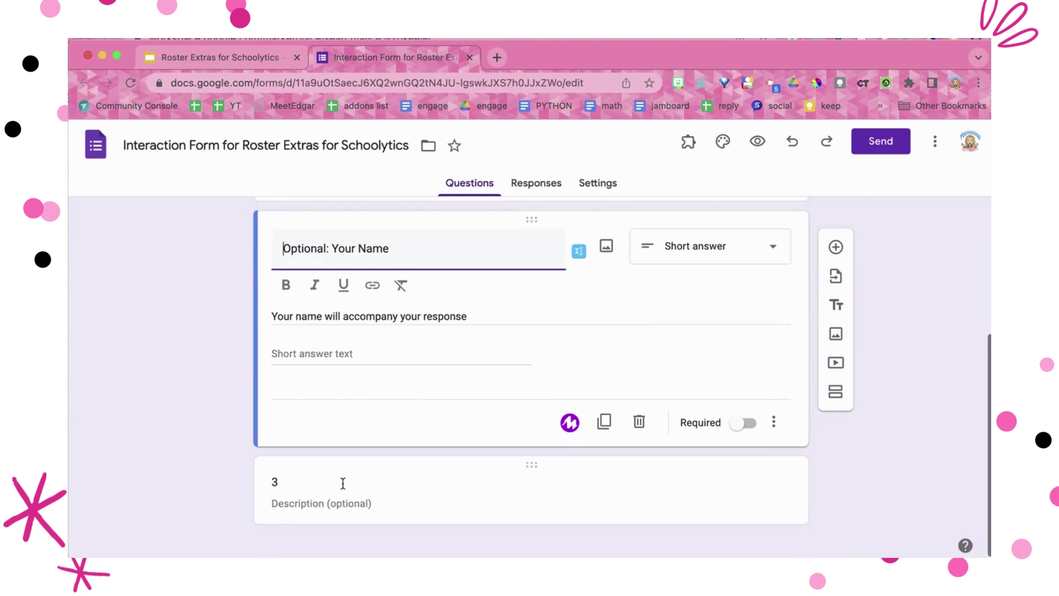
{"action": "left_click", "coordinate": [397, 466]}
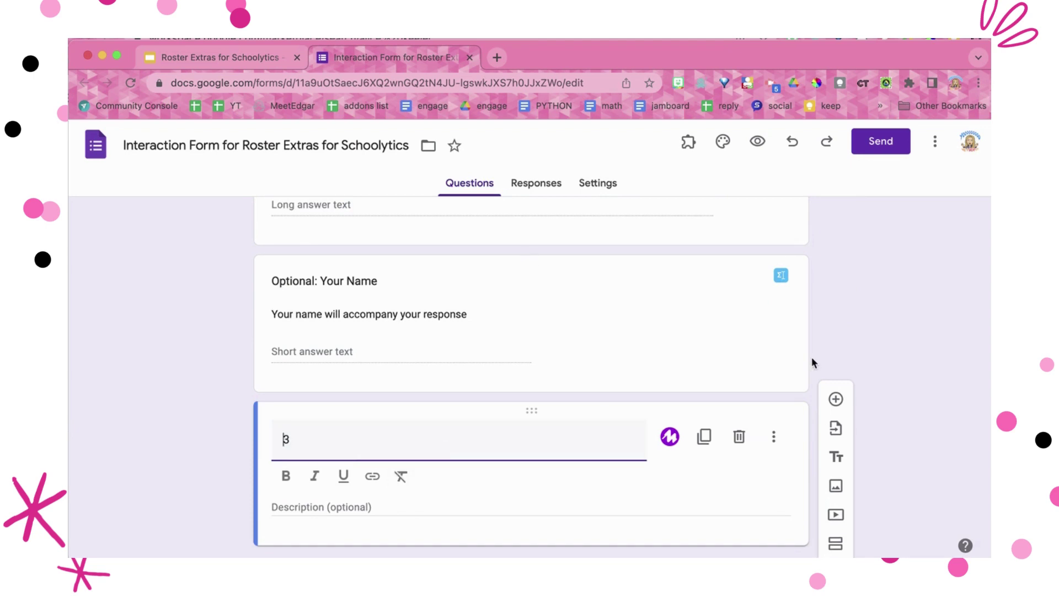
{"action": "scroll", "coordinate": [812, 362], "scroll_direction": "up", "scroll_amount": 3}
{"action": "left_click", "coordinate": [609, 314]}
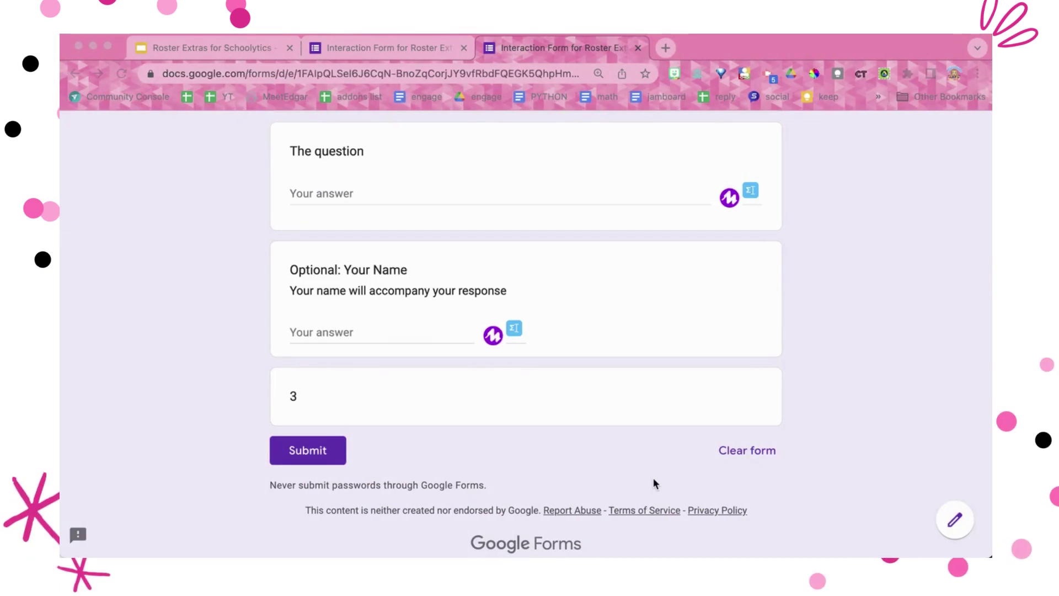
Generate a QR code for the live form, then dismiss it.
{"action": "left_click", "coordinate": [622, 78]}
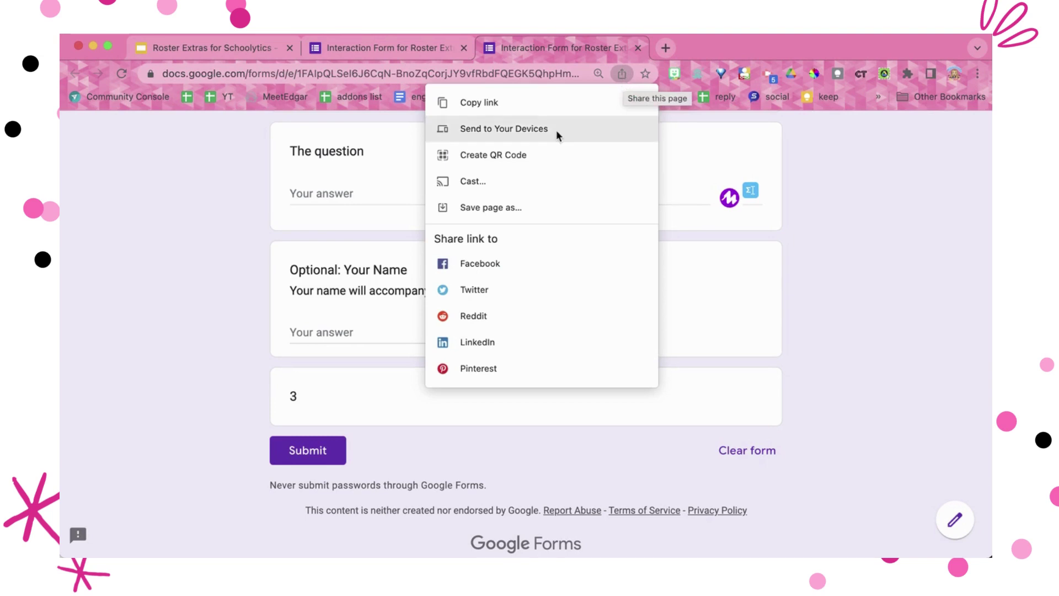
{"action": "left_click", "coordinate": [520, 158]}
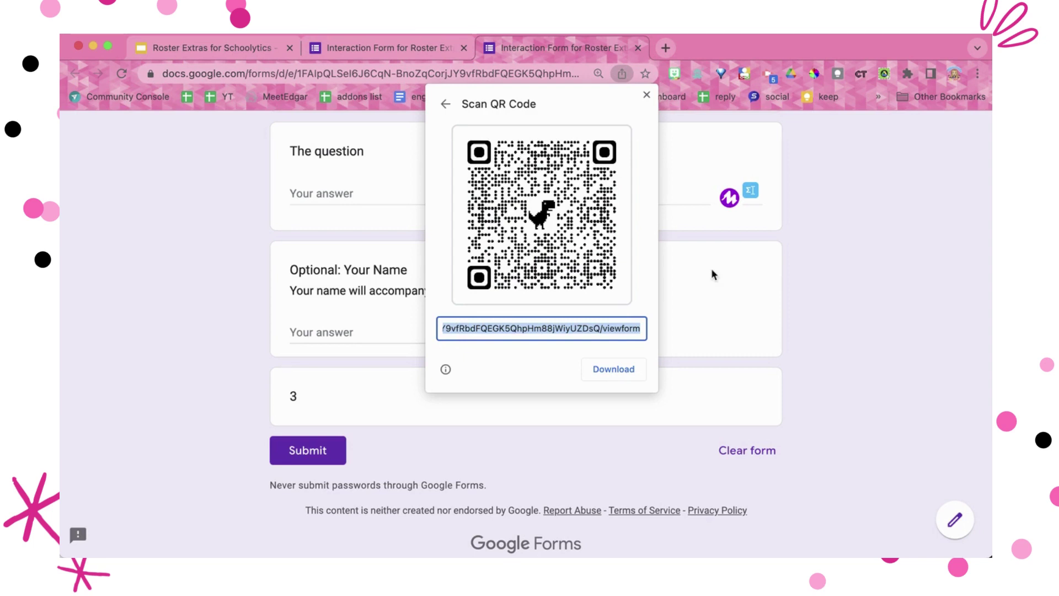
{"action": "left_click", "coordinate": [855, 319]}
Submit an answer saying you're a big fan of the add-ons, with the respondent's name.
{"action": "left_click", "coordinate": [417, 193]}
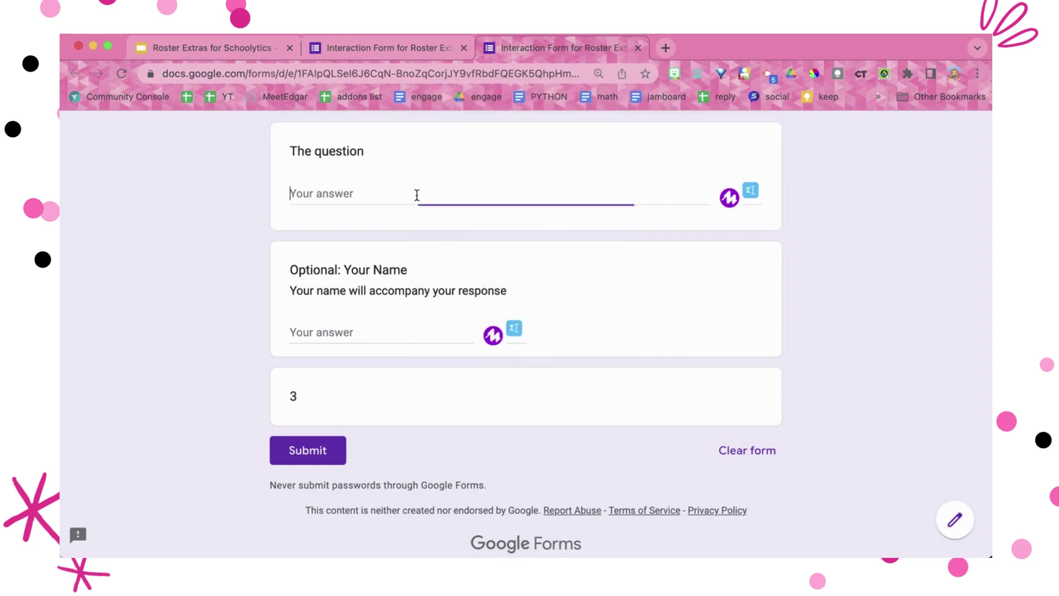
{"action": "type", "text": "I am a big"}
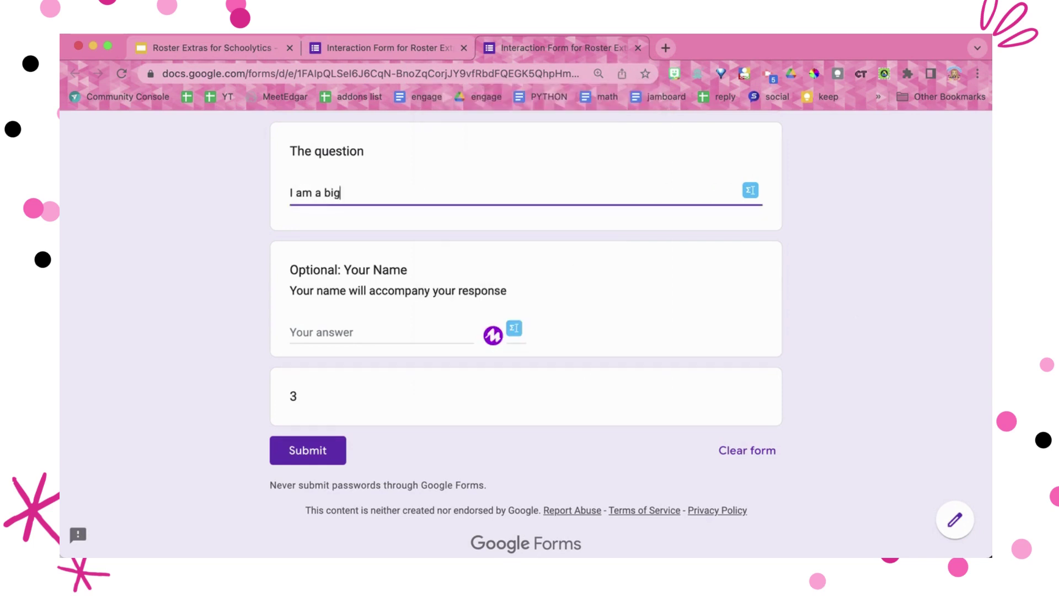
{"action": "type", "text": " fan of Alice Keeler Add-ons"}
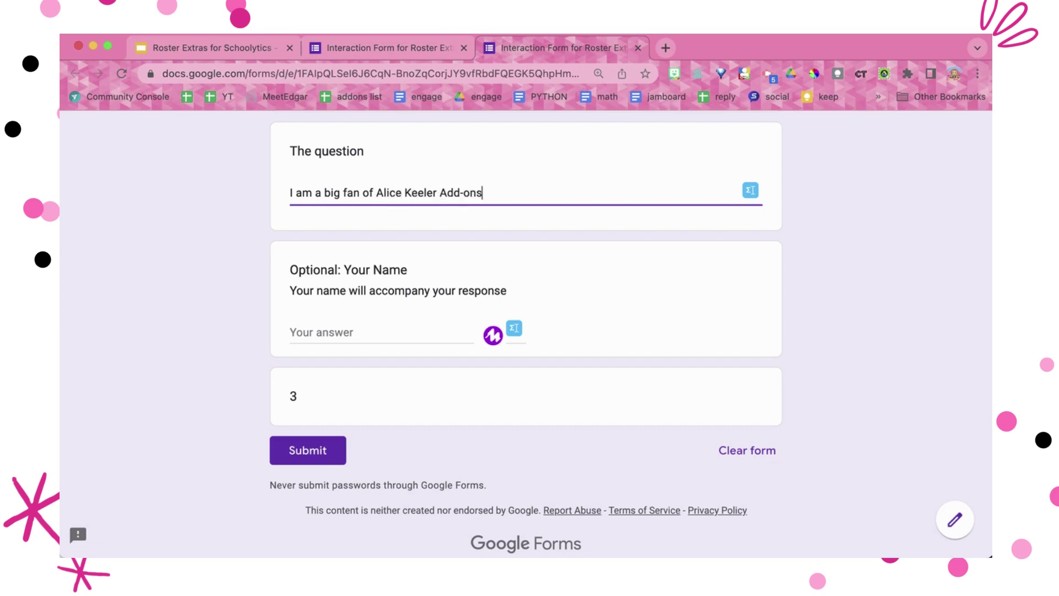
{"action": "left_click", "coordinate": [304, 335]}
{"action": "type", "text": "Alice Keeler"}
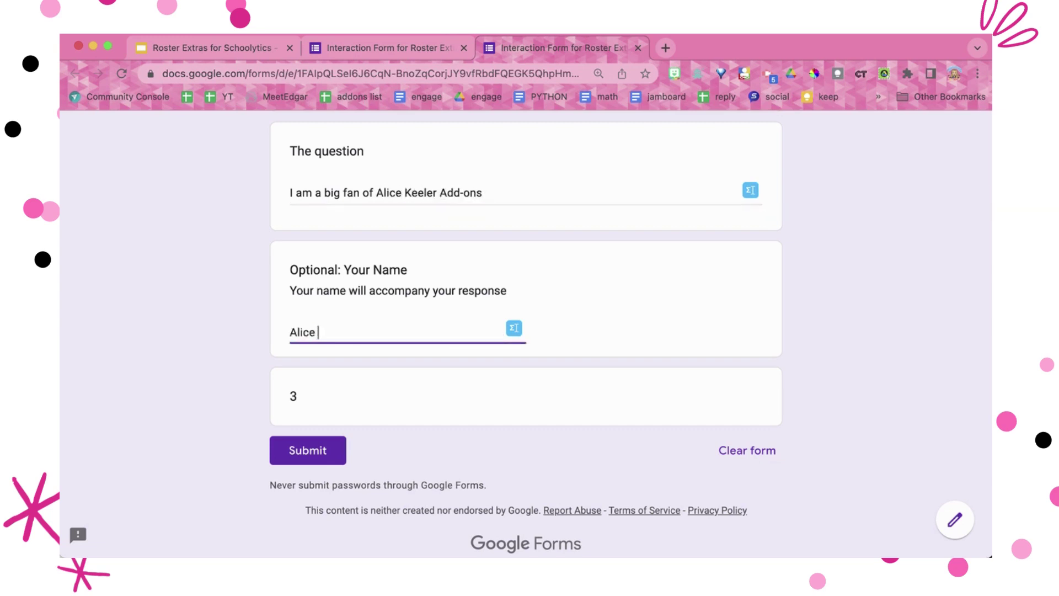
{"action": "left_click", "coordinate": [309, 450]}
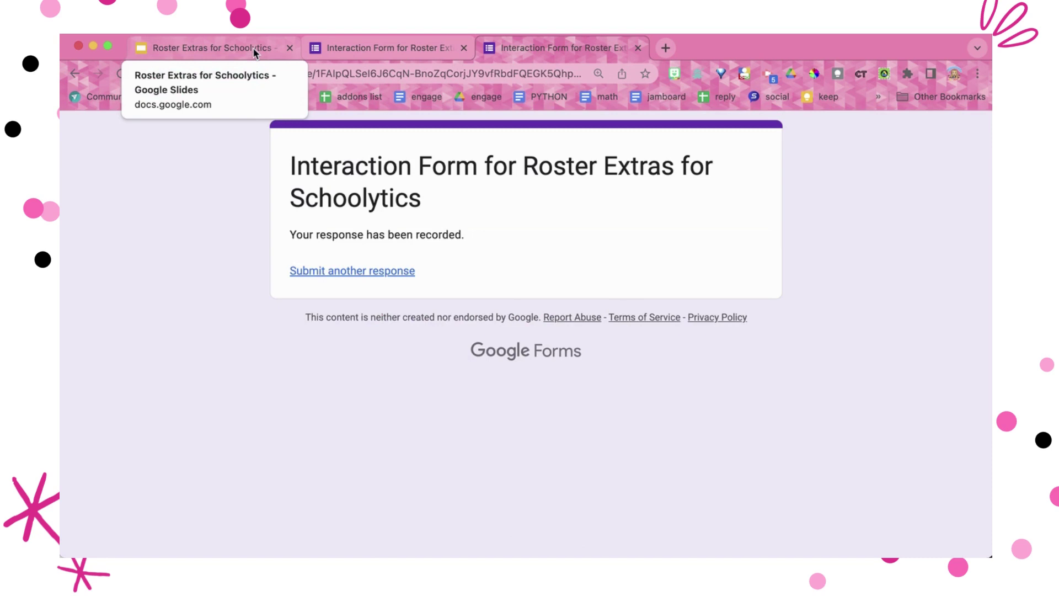
{"action": "left_click", "coordinate": [253, 47]}
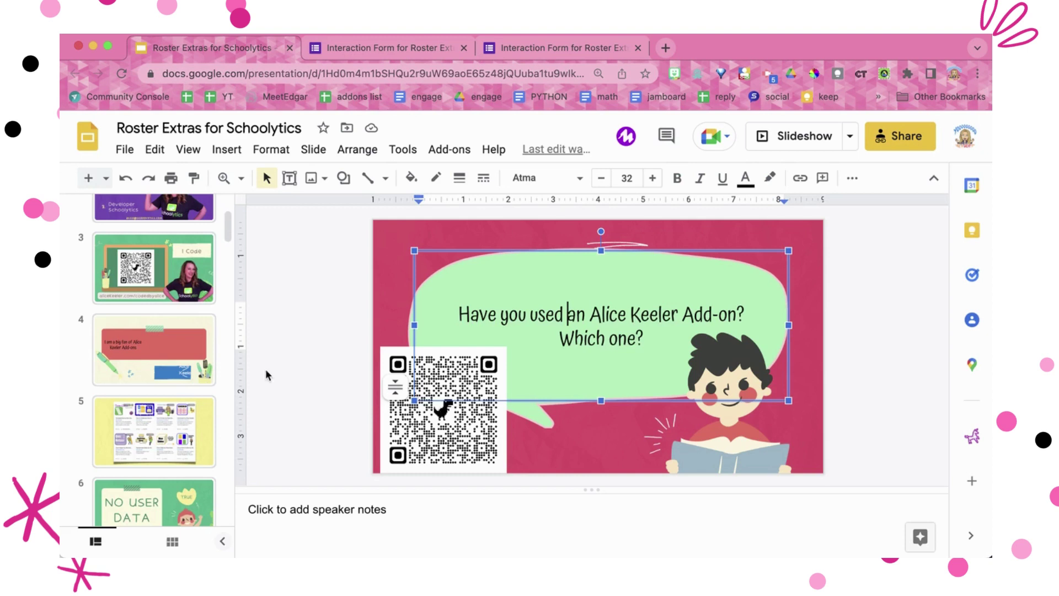
Select slide 7 and push its add-on question to the form with Audience Participator.
{"action": "scroll", "coordinate": [173, 342], "scroll_direction": "down", "scroll_amount": 2}
{"action": "left_click", "coordinate": [170, 301]}
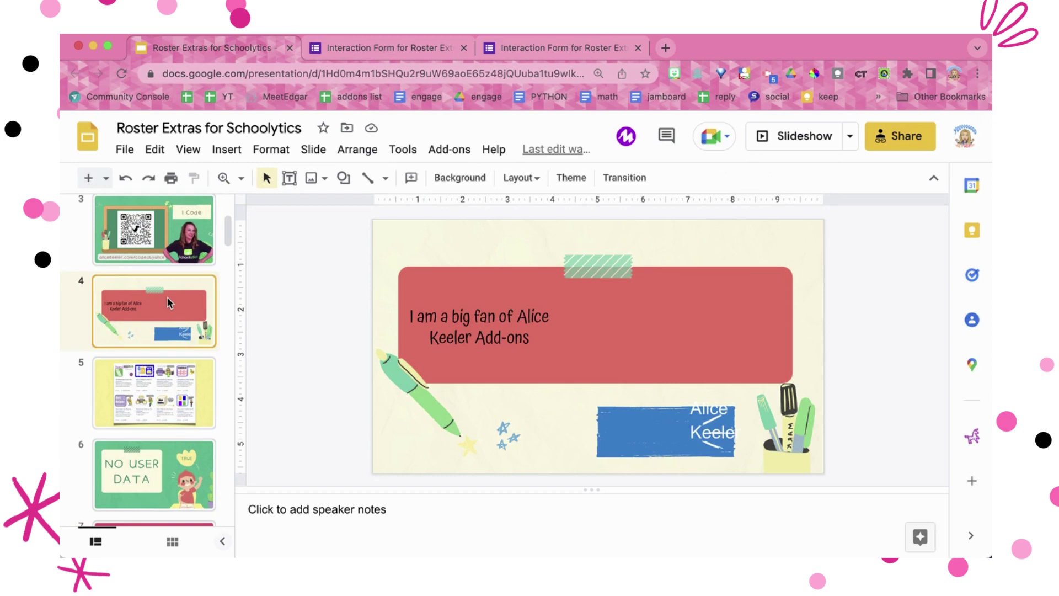
{"action": "scroll", "coordinate": [164, 385], "scroll_direction": "up", "scroll_amount": 3}
{"action": "scroll", "coordinate": [164, 385], "scroll_direction": "down", "scroll_amount": 6}
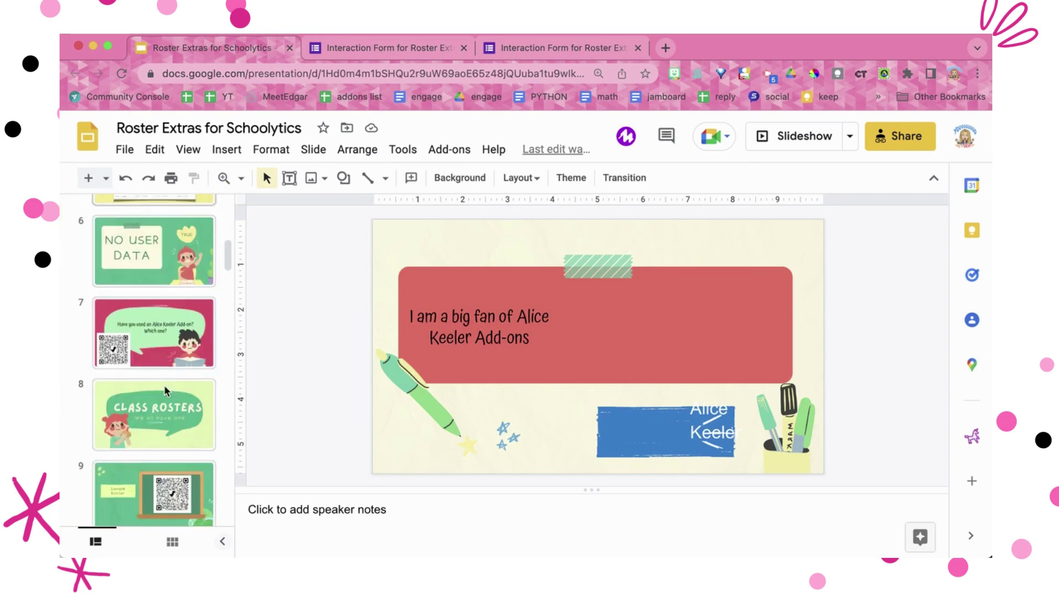
{"action": "left_click", "coordinate": [164, 345]}
{"action": "left_click", "coordinate": [452, 149]}
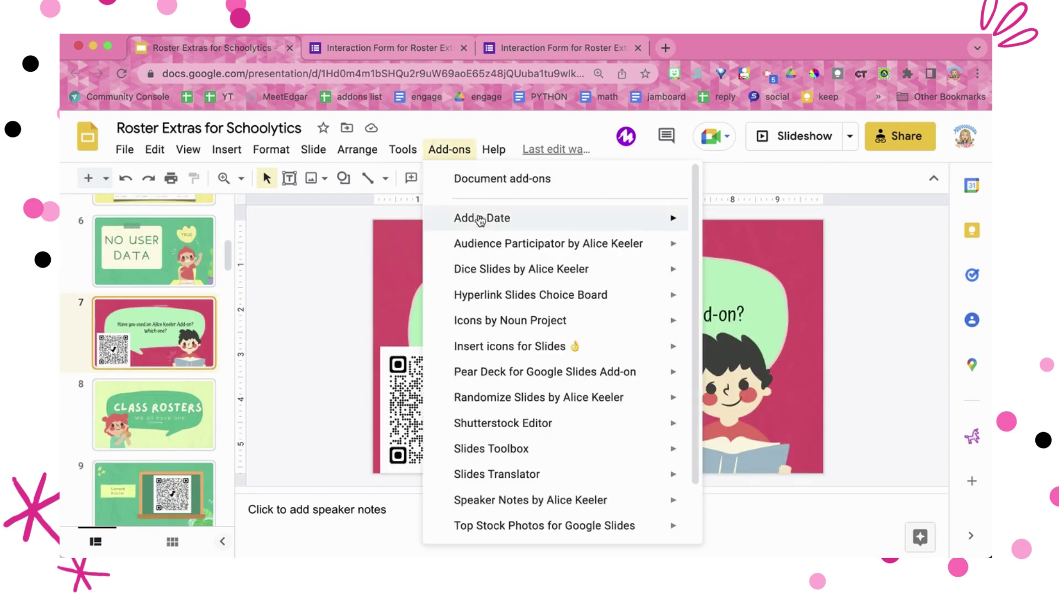
{"action": "mouse_move", "coordinate": [552, 244]}
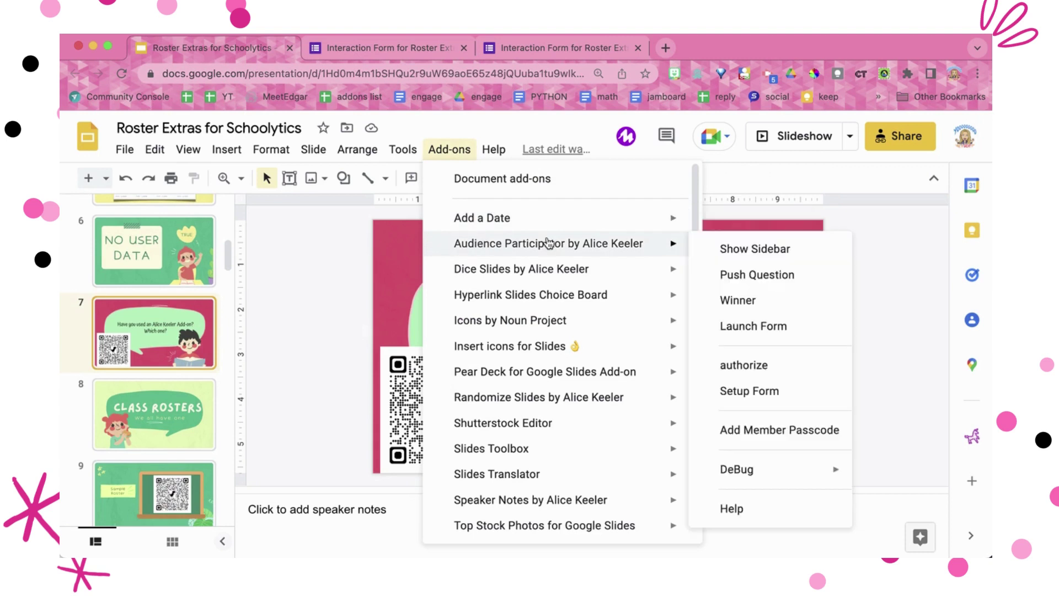
{"action": "left_click", "coordinate": [769, 275]}
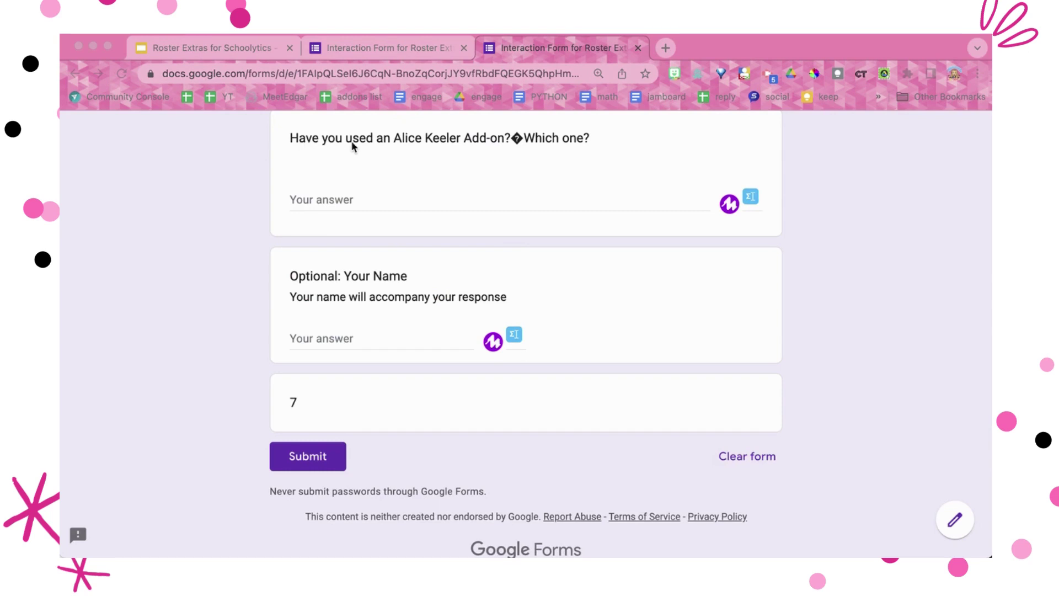
Submit 'Yes I have!' with the respondent's name on the live form and return to Slides.
{"action": "left_click", "coordinate": [263, 44]}
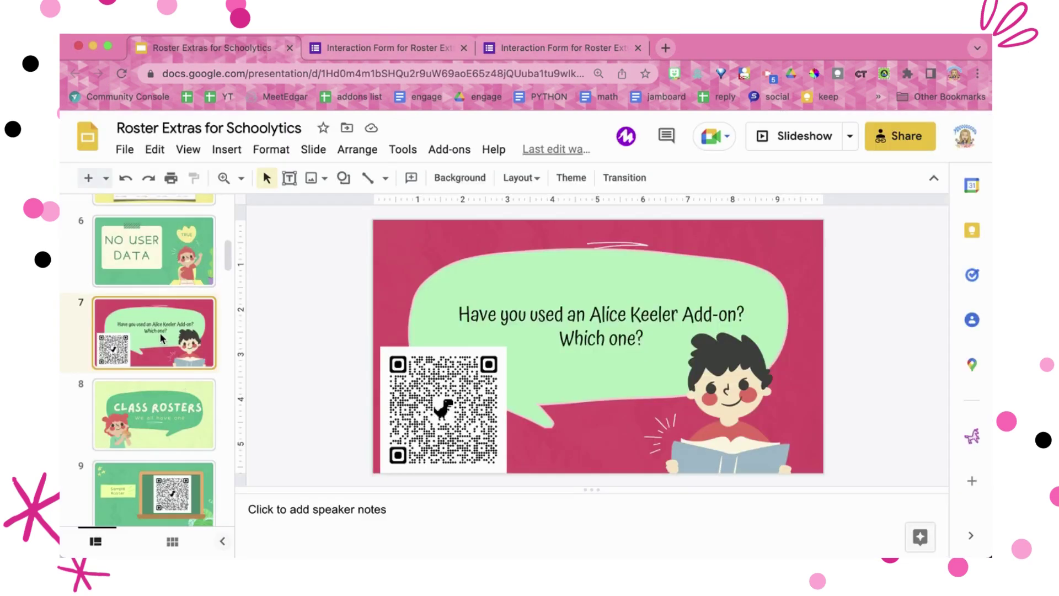
{"action": "left_click", "coordinate": [526, 48]}
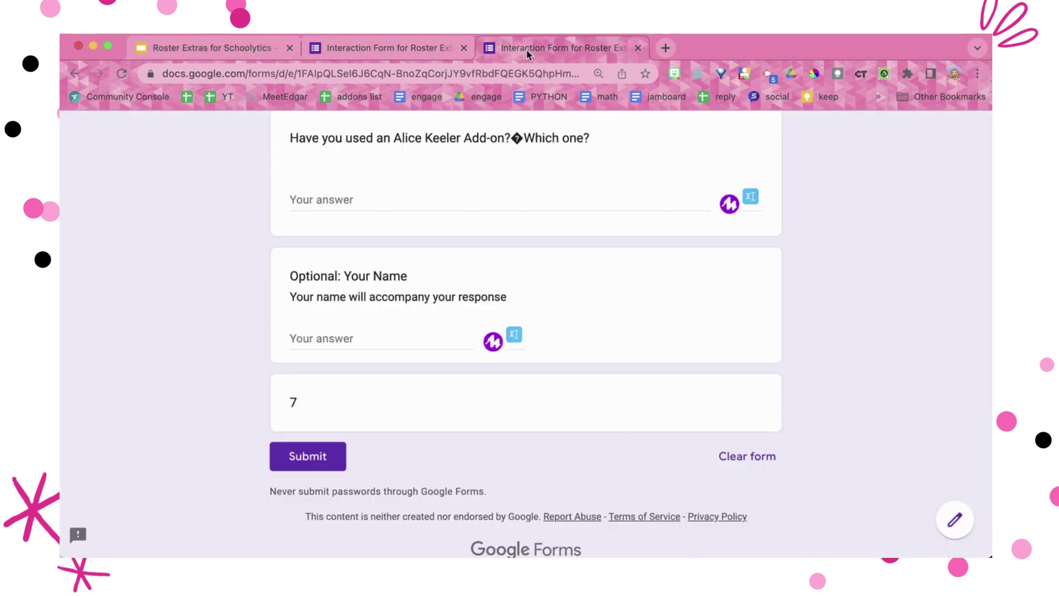
{"action": "left_click", "coordinate": [347, 196]}
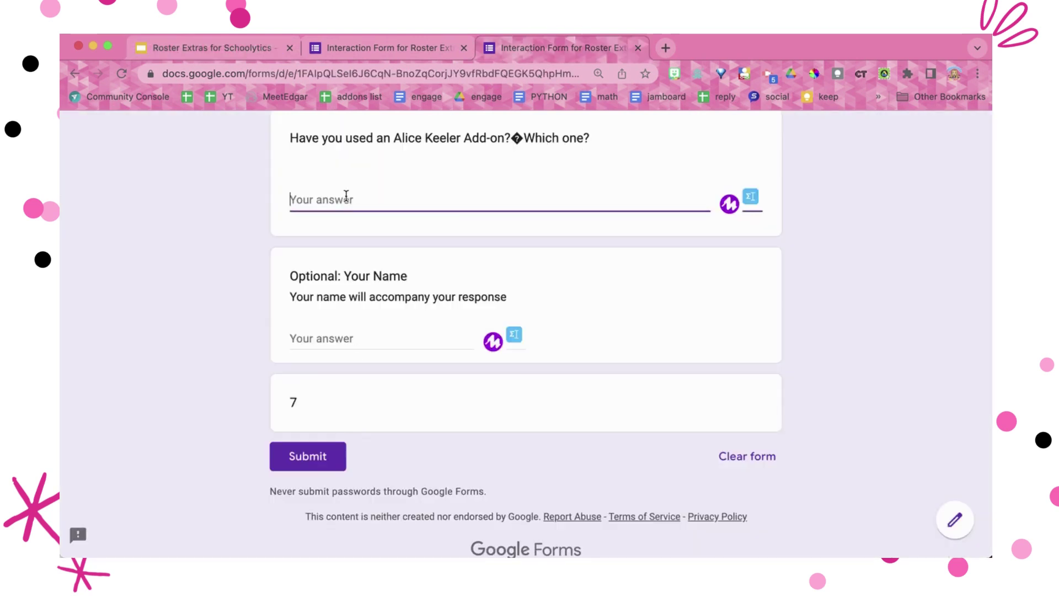
{"action": "type", "text": "Yes I have!"}
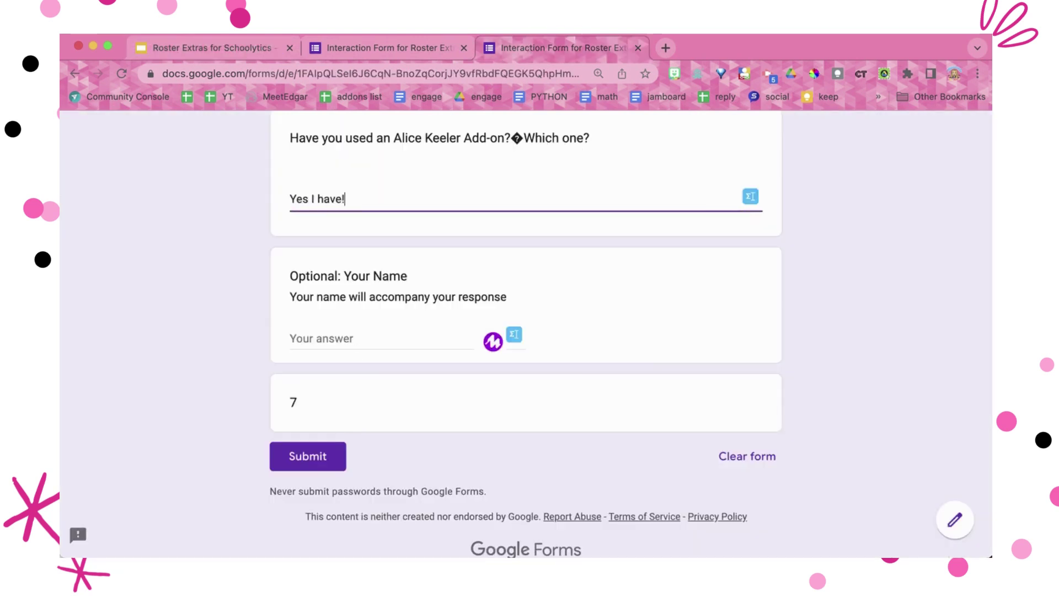
{"action": "left_click", "coordinate": [315, 333]}
{"action": "type", "text": "Alice"}
{"action": "left_click", "coordinate": [302, 457]}
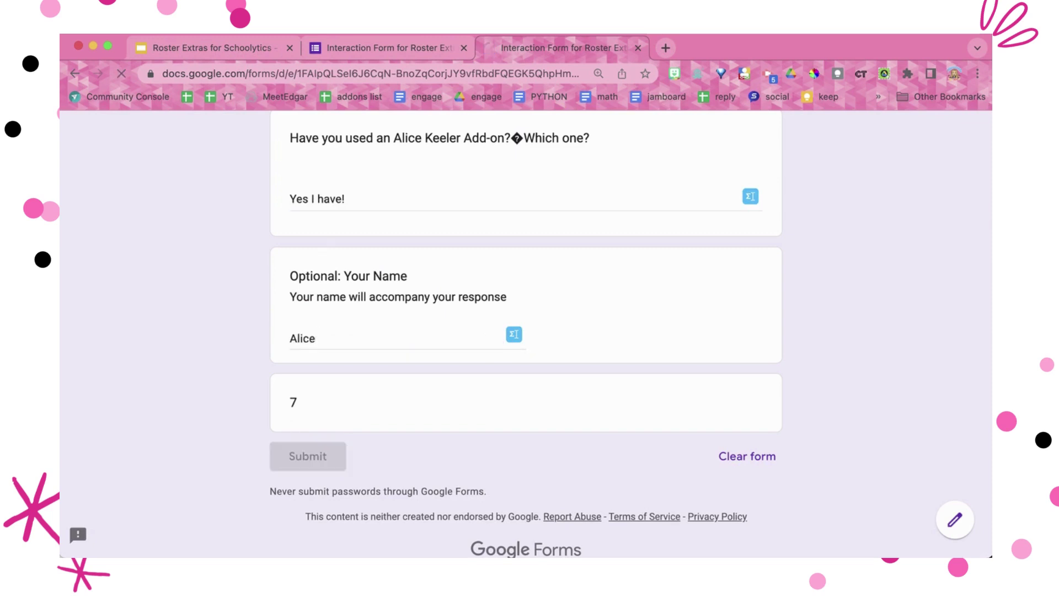
{"action": "left_click", "coordinate": [224, 52]}
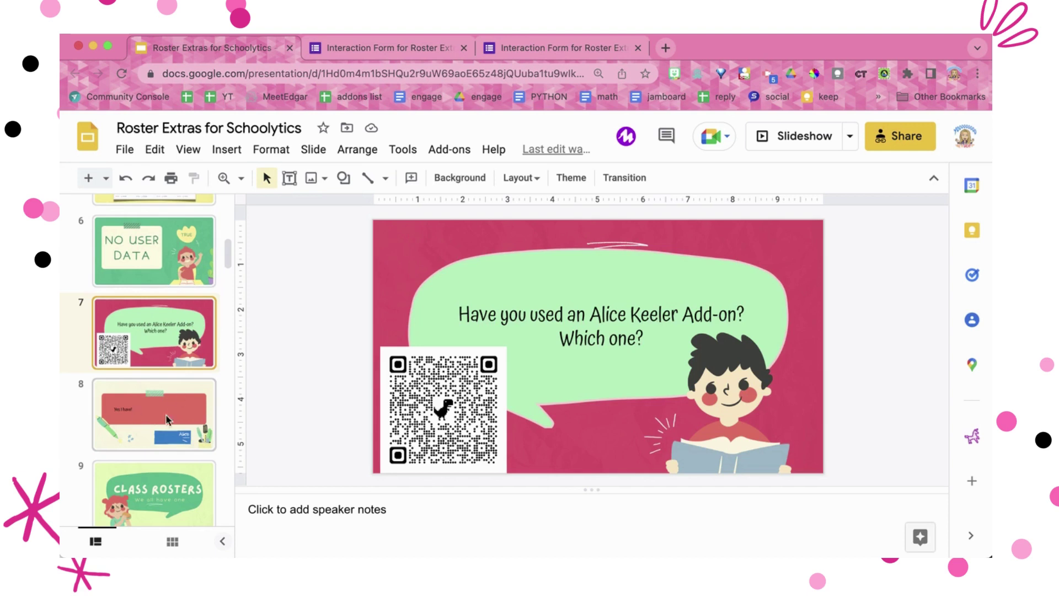
View the new answer slide 8 and confirm the form recorded the response.
{"action": "left_click", "coordinate": [166, 415]}
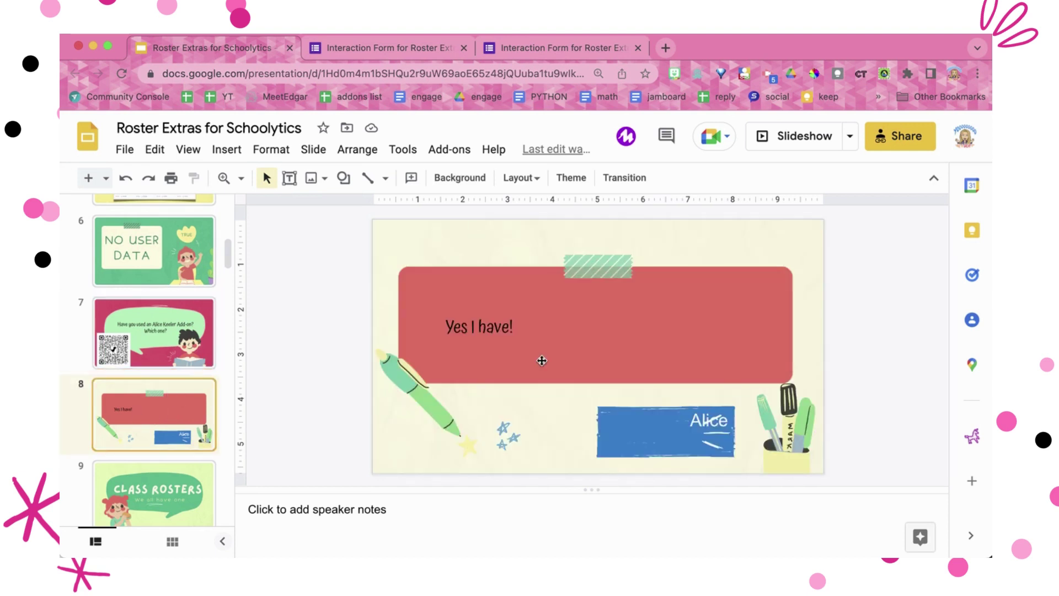
{"action": "left_click", "coordinate": [527, 48]}
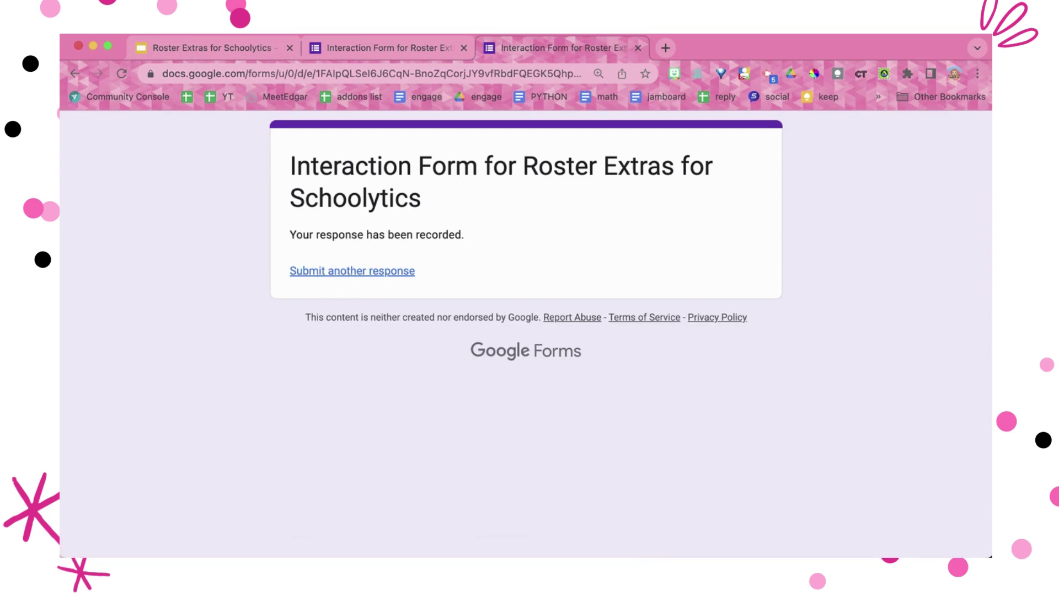
{"action": "left_click", "coordinate": [197, 49]}
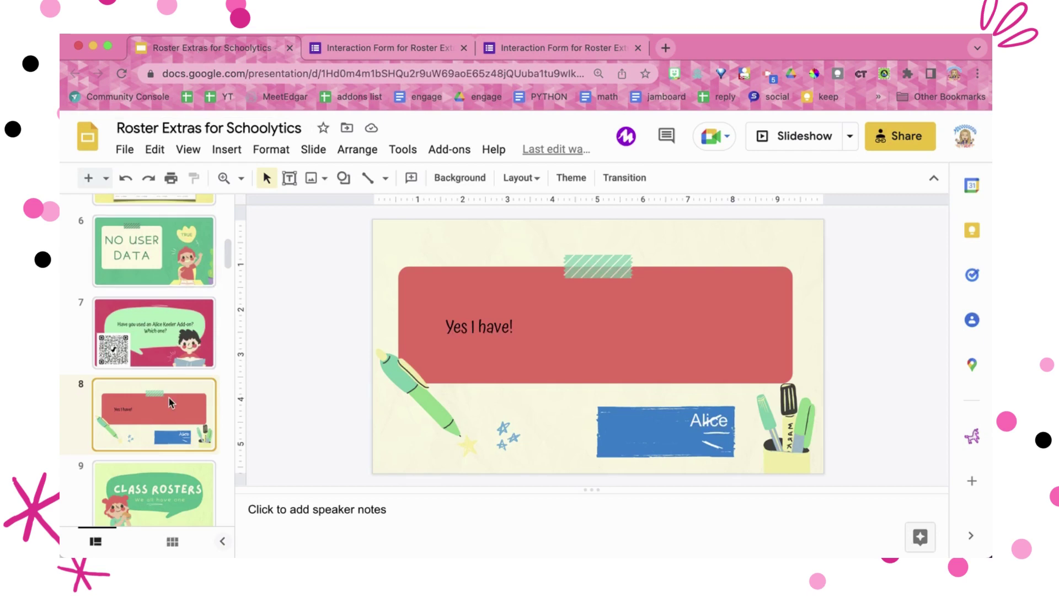
{"action": "scroll", "coordinate": [169, 402], "scroll_direction": "down", "scroll_amount": 8}
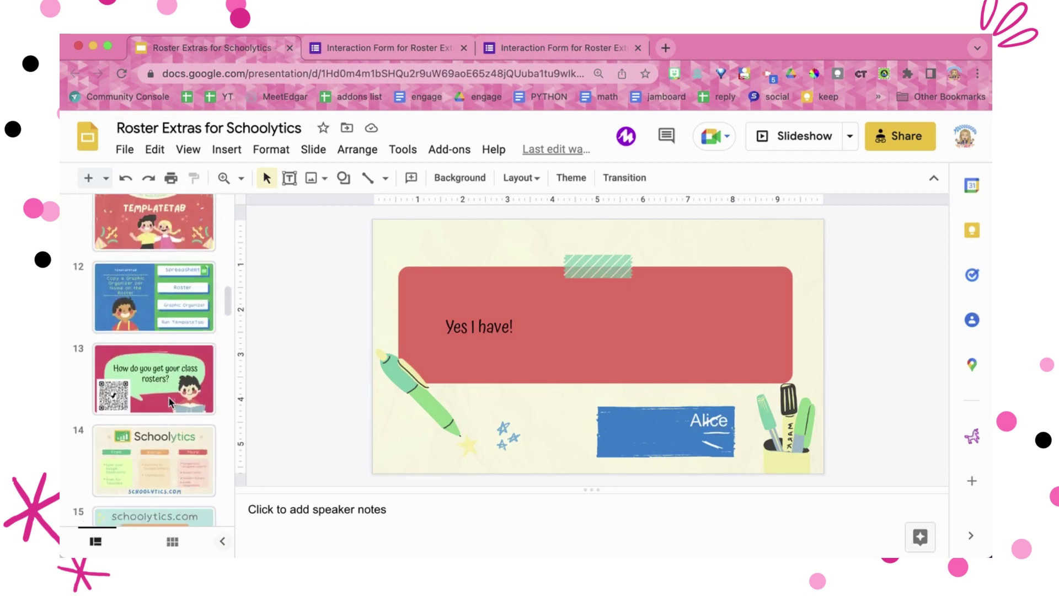
Push slide 13's 'How do you get your class rosters?' question from the Audience Participator sidebar.
{"action": "left_click", "coordinate": [170, 401]}
{"action": "left_click", "coordinate": [580, 340]}
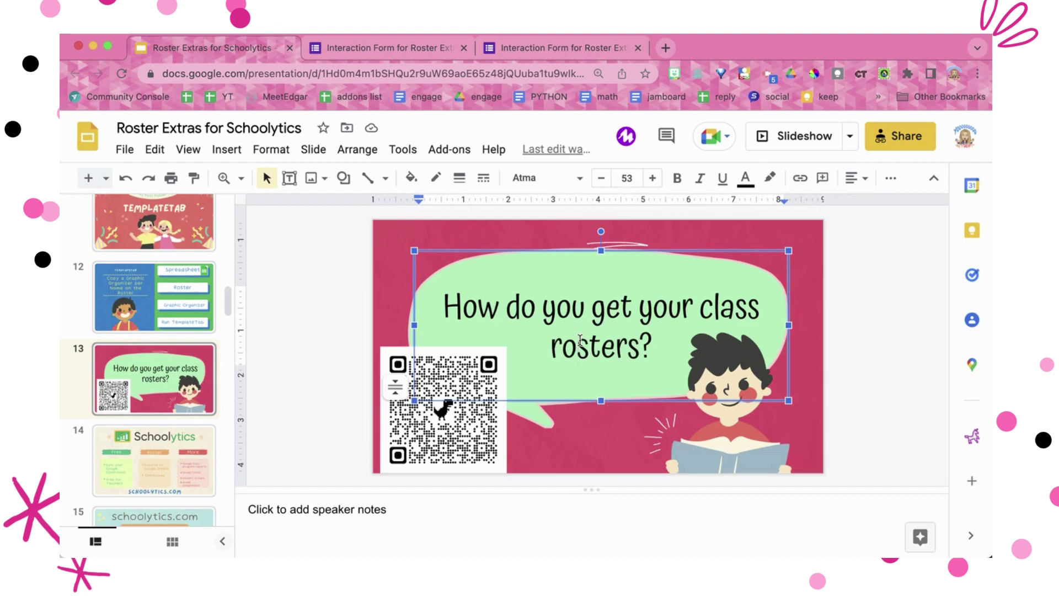
{"action": "left_click", "coordinate": [444, 149]}
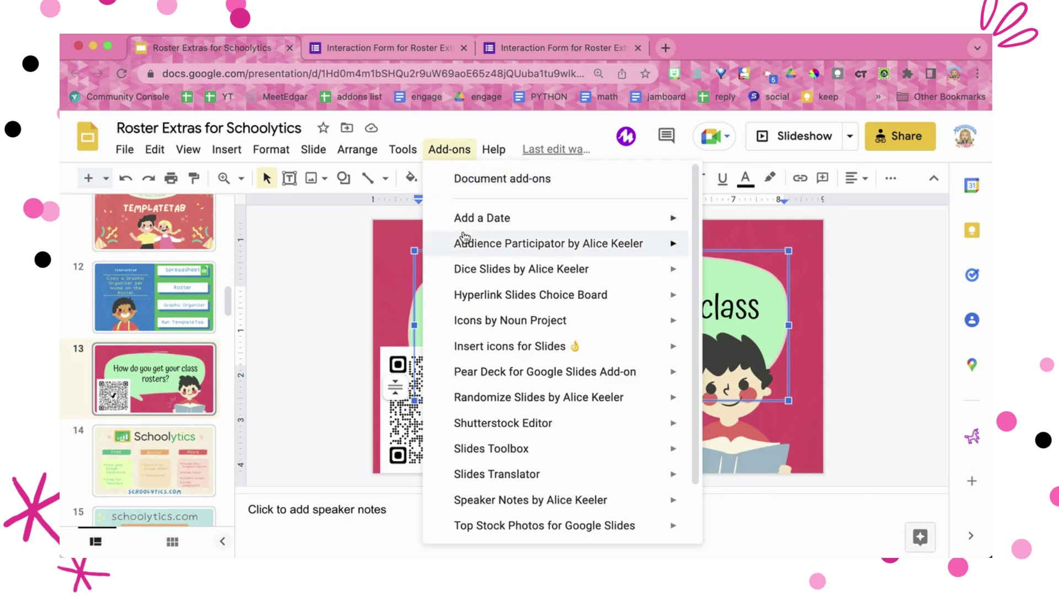
{"action": "mouse_move", "coordinate": [463, 244]}
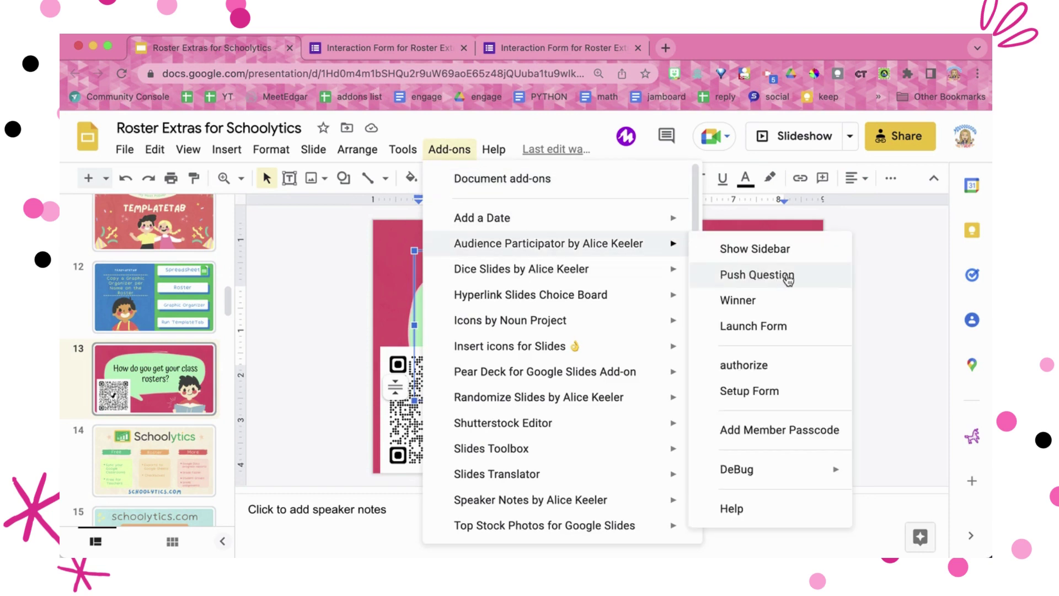
{"action": "left_click", "coordinate": [783, 255]}
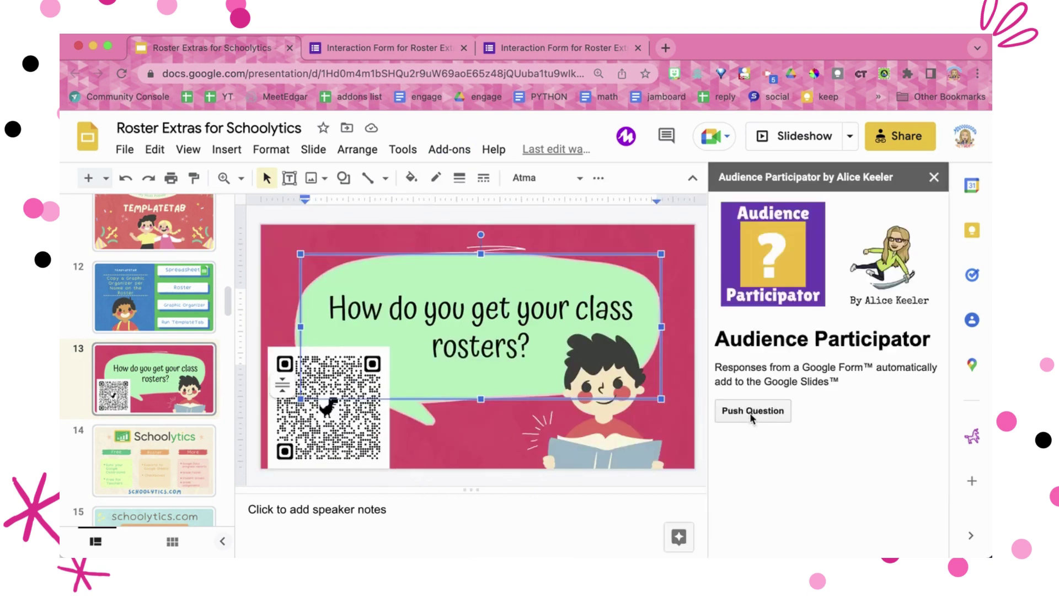
{"action": "left_click", "coordinate": [750, 414]}
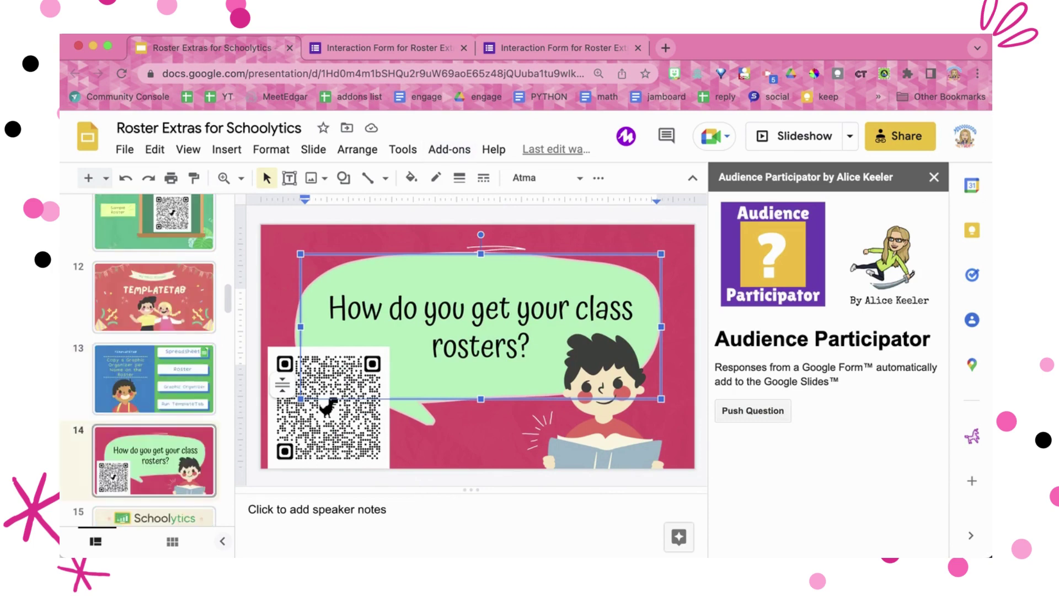
Check the pushed rosters question in the form editor and the live form.
{"action": "key", "text": "ctrl+Tab"}
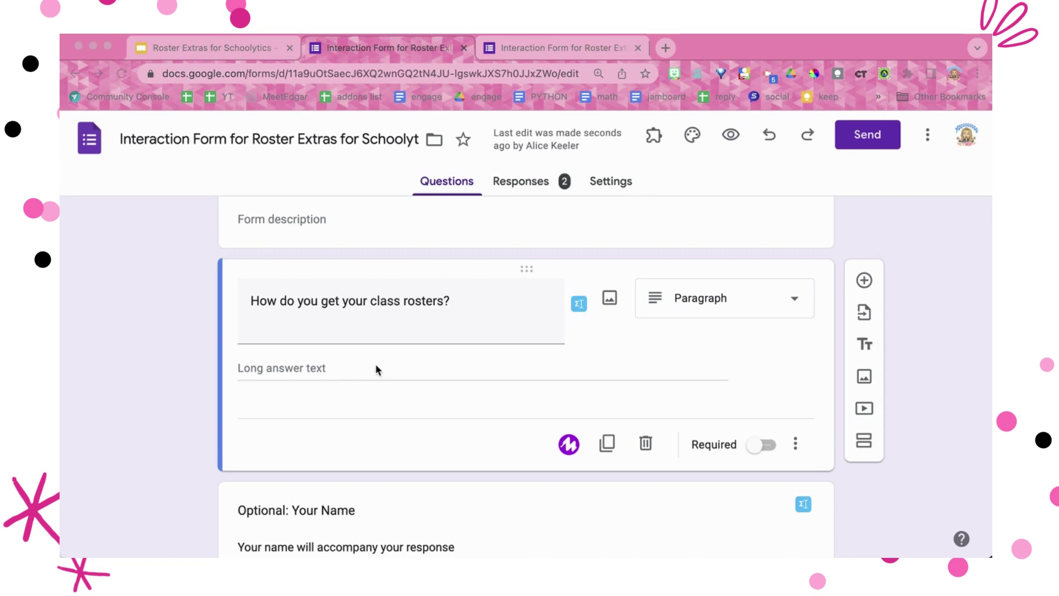
{"action": "triple_click", "coordinate": [284, 298]}
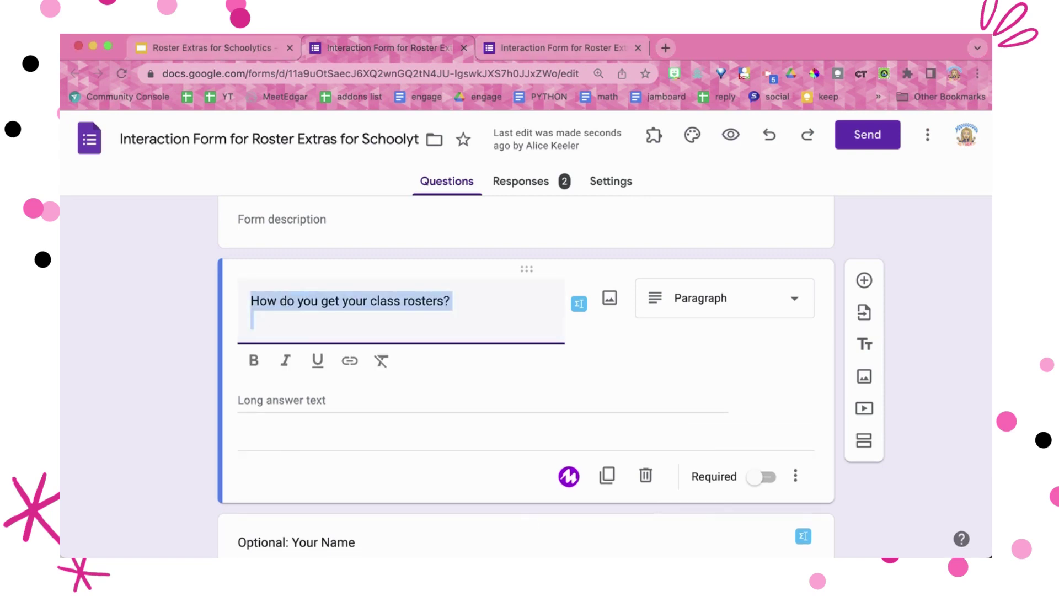
{"action": "key", "text": "ctrl+Tab"}
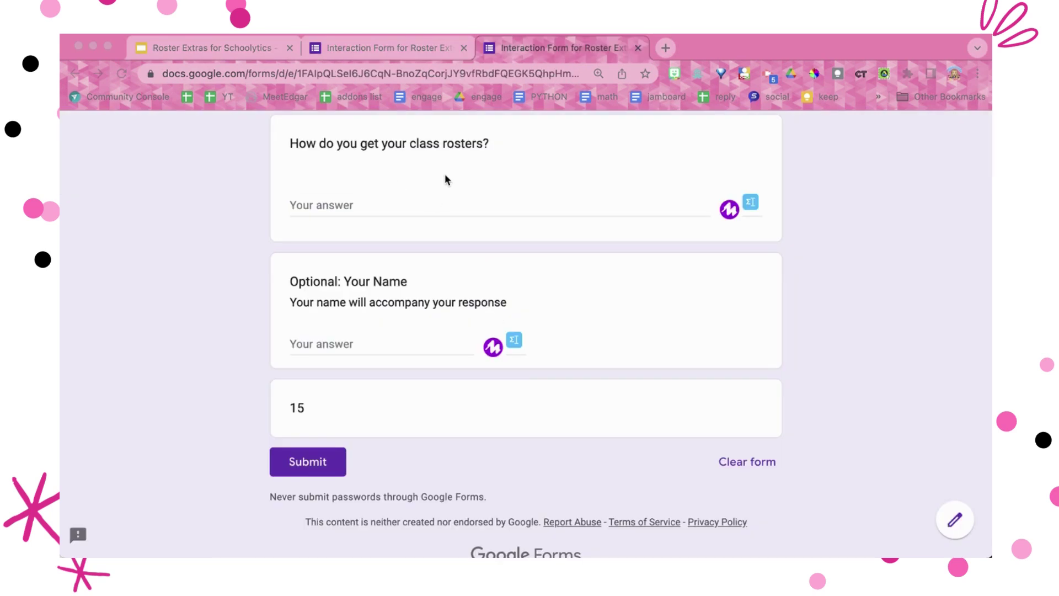
Submit 'I download from schoolytics.com' with the respondent's name, then return to the deck.
{"action": "scroll", "coordinate": [446, 176], "scroll_direction": "up", "scroll_amount": 1}
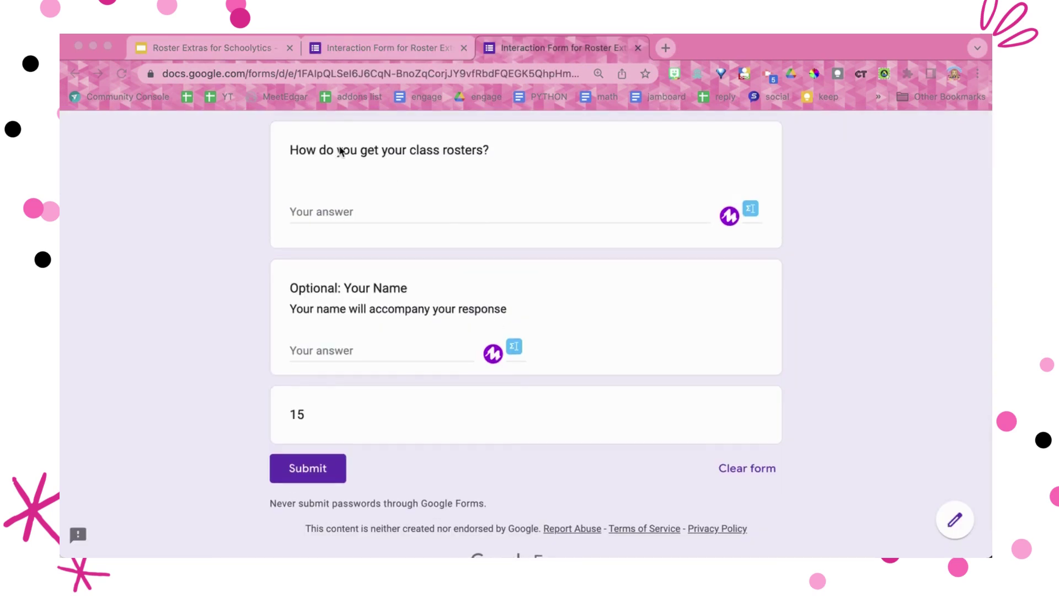
{"action": "left_click", "coordinate": [356, 212]}
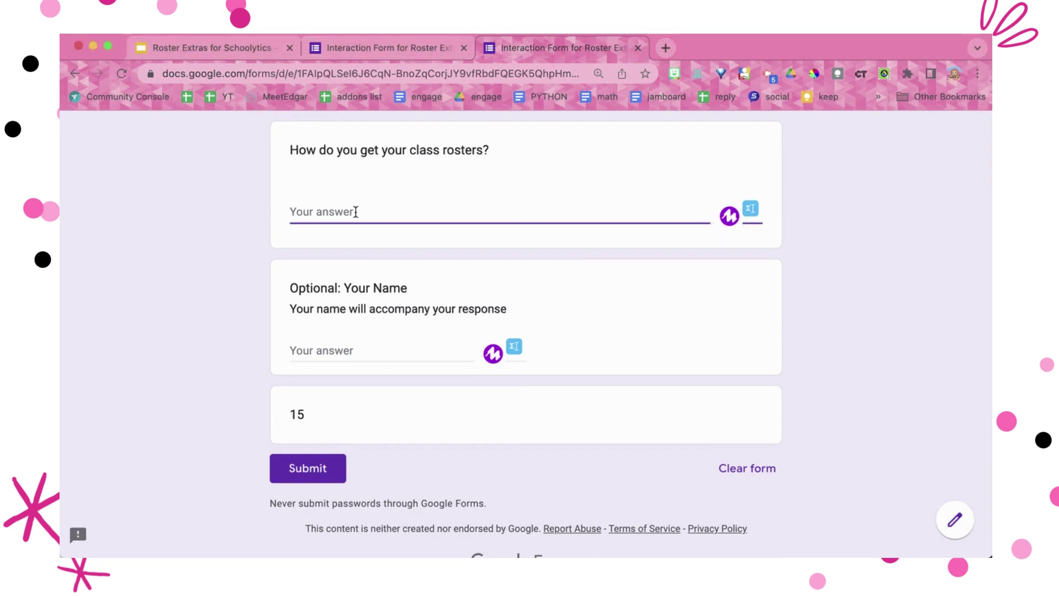
{"action": "type", "text": "I download from schoolytics.com"}
{"action": "left_click", "coordinate": [408, 351]}
{"action": "type", "text": "Alice Keeler"}
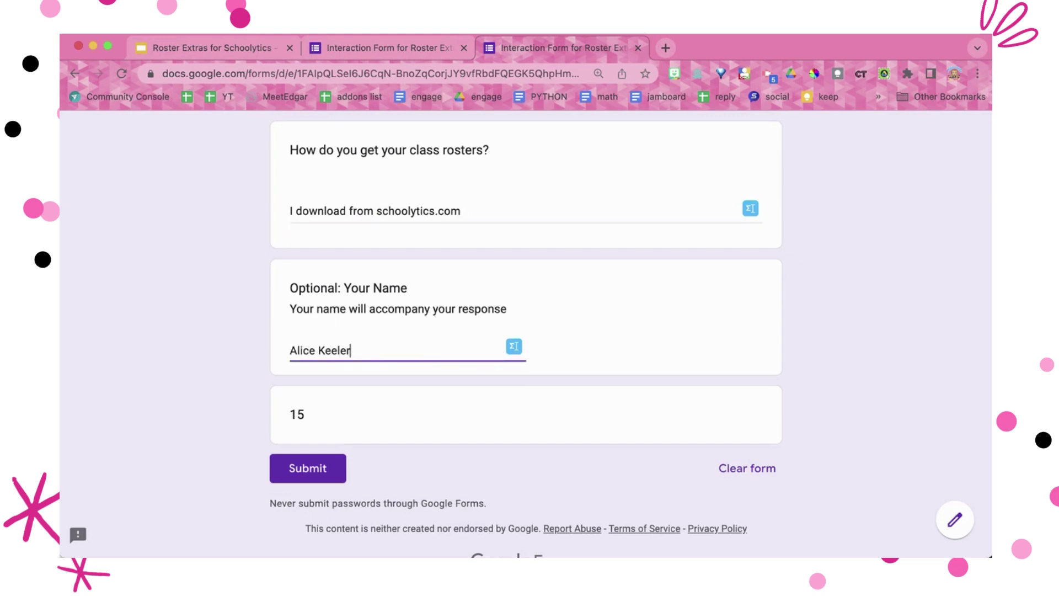
{"action": "left_click", "coordinate": [307, 468]}
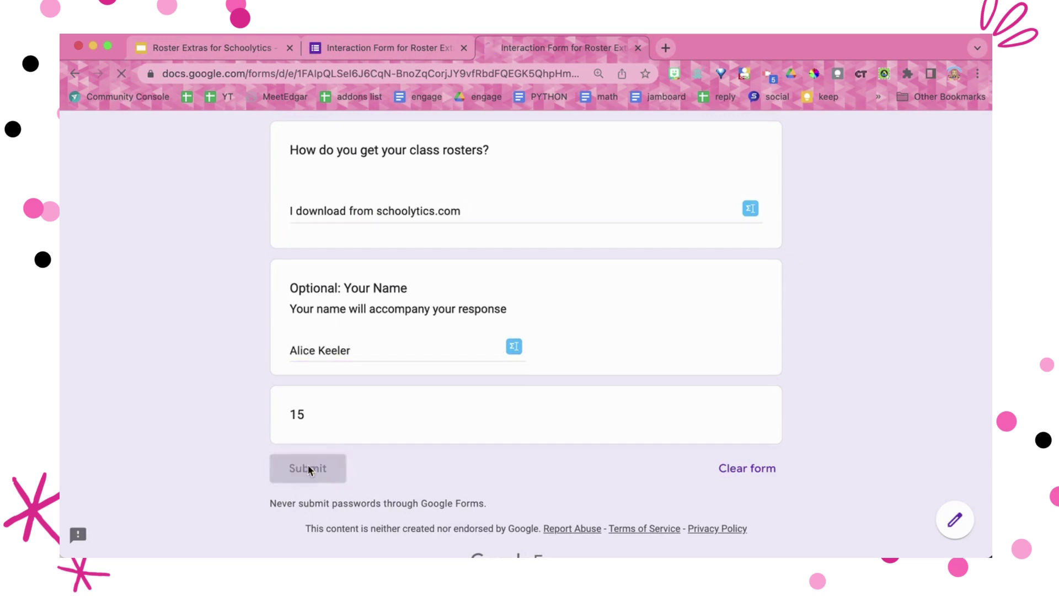
{"action": "left_click", "coordinate": [196, 49]}
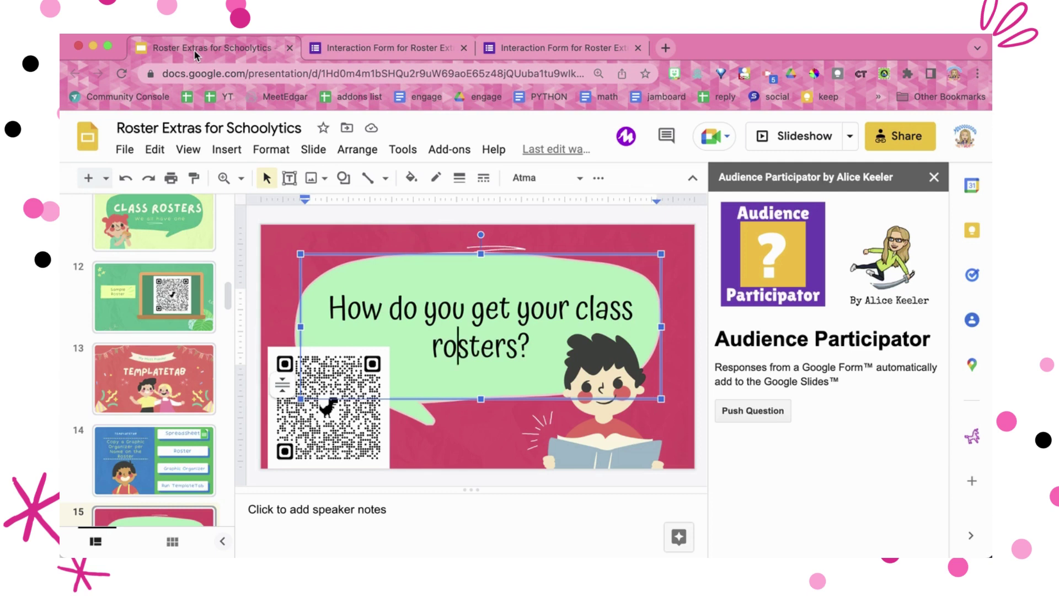
Open answer slide 16 and show the New slide layout choices.
{"action": "scroll", "coordinate": [142, 386], "scroll_direction": "down", "scroll_amount": 3}
{"action": "left_click", "coordinate": [143, 425]}
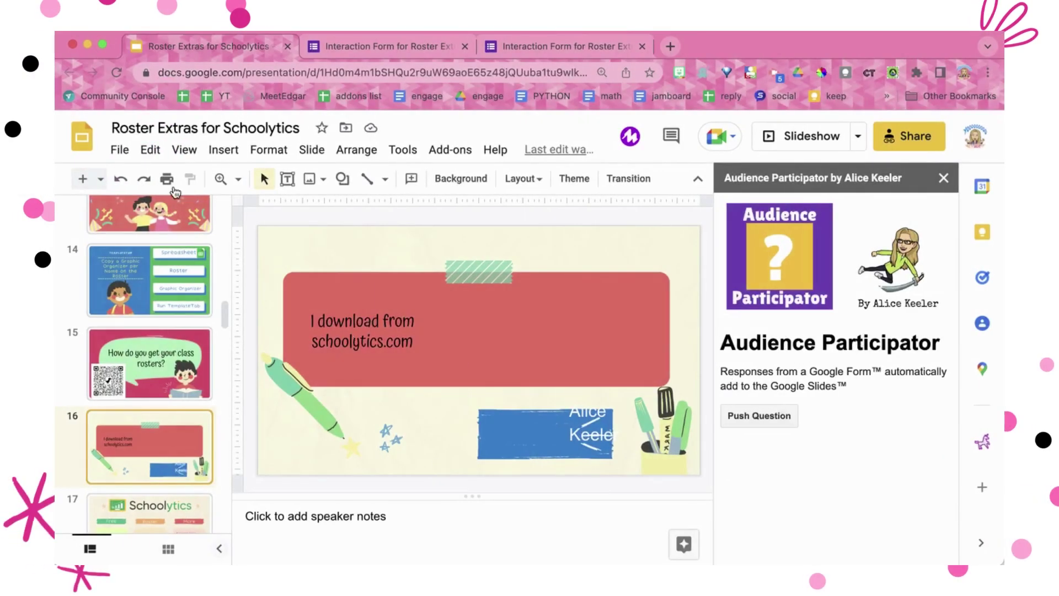
{"action": "left_click", "coordinate": [100, 178]}
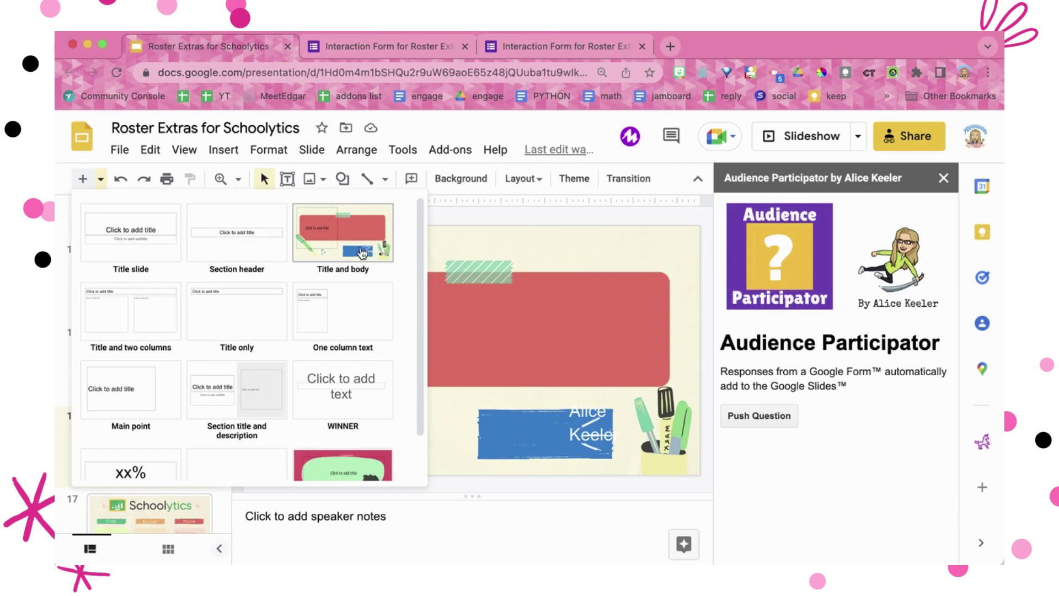
Close the layout picker and open the theme builder on the Simple Light Title and body layout.
{"action": "left_click", "coordinate": [362, 253]}
{"action": "left_click", "coordinate": [184, 149]}
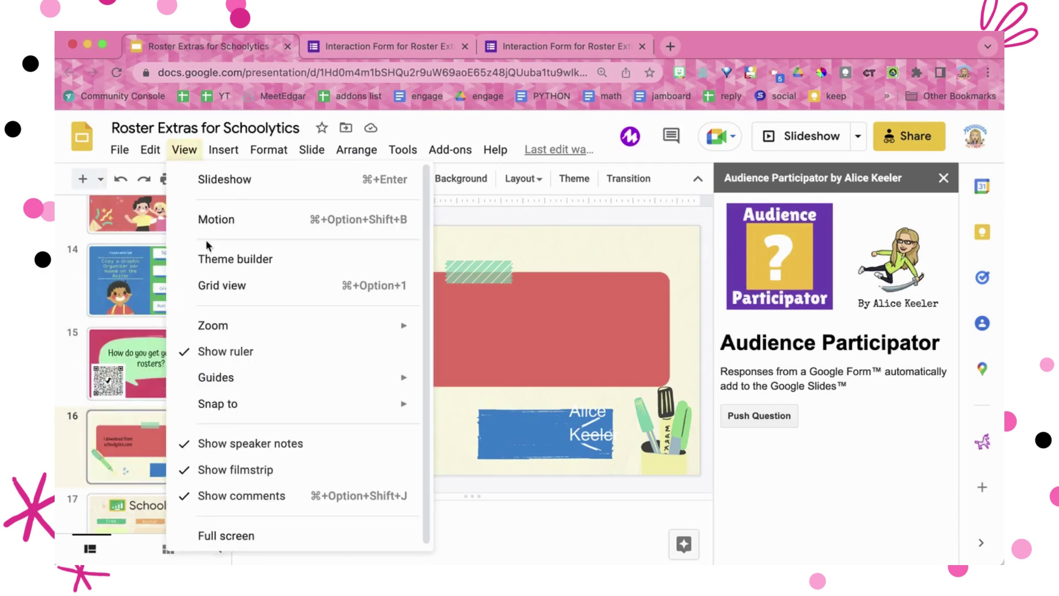
{"action": "left_click", "coordinate": [208, 259]}
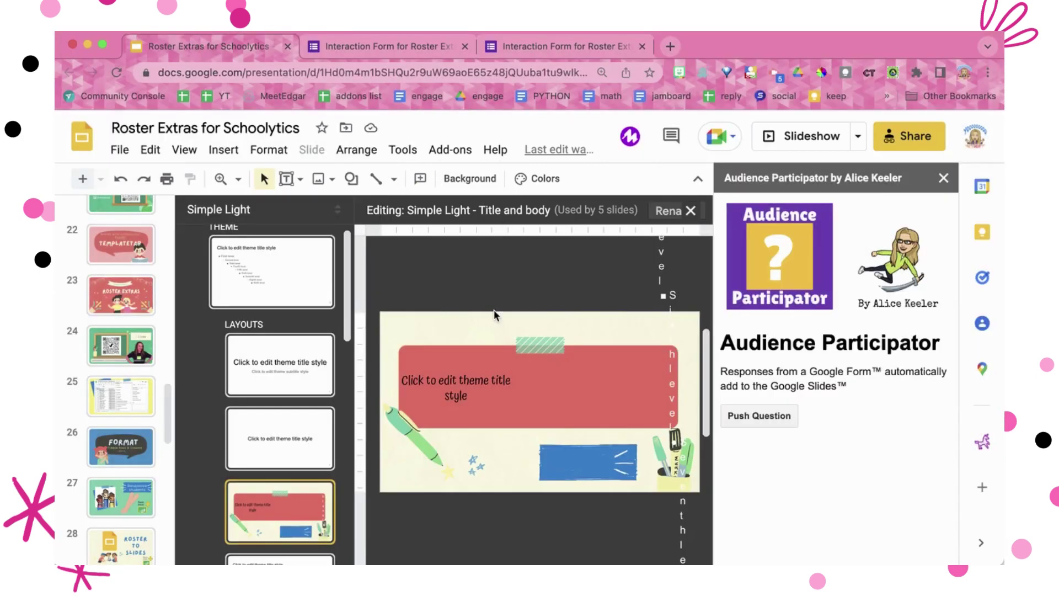
Resize the layout's title placeholder to fill the red banner.
{"action": "triple_click", "coordinate": [503, 401]}
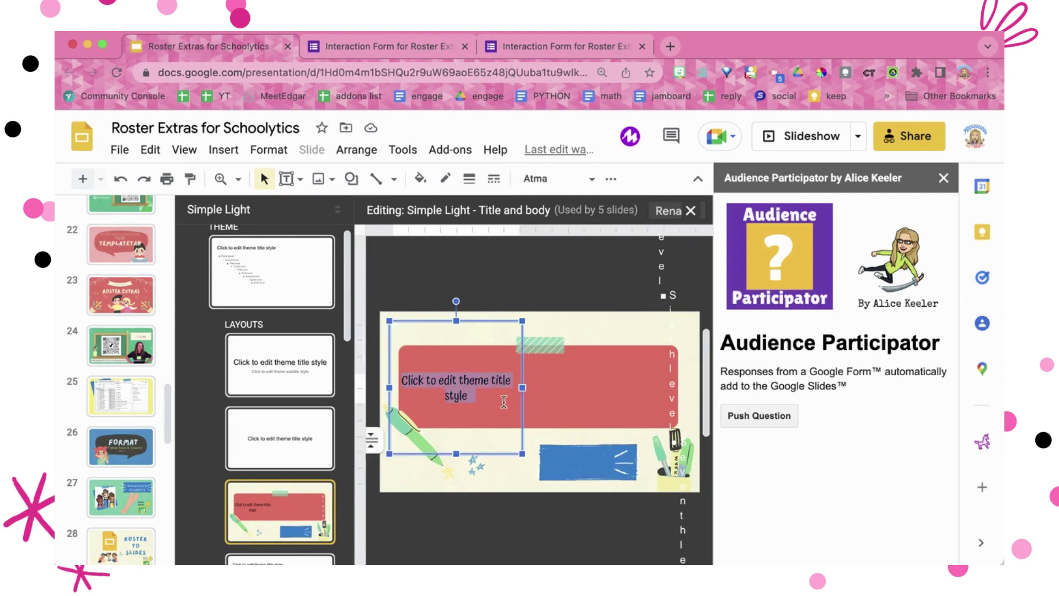
{"action": "left_click_drag", "start_coordinate": [522, 391], "coordinate": [678, 387]}
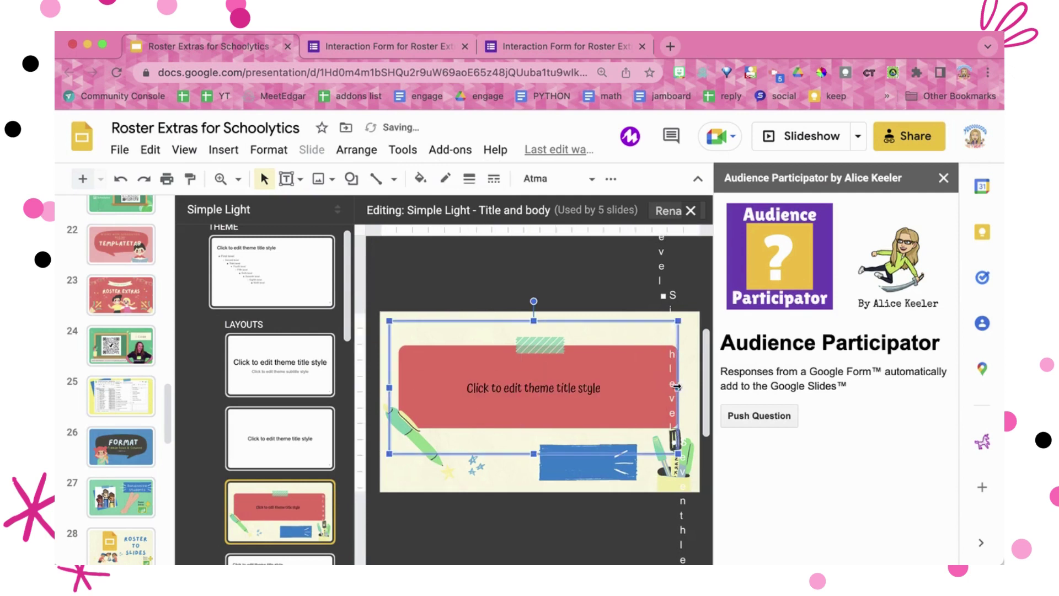
{"action": "left_click_drag", "start_coordinate": [534, 320], "coordinate": [533, 346]}
{"action": "left_click_drag", "start_coordinate": [534, 454], "coordinate": [533, 426]}
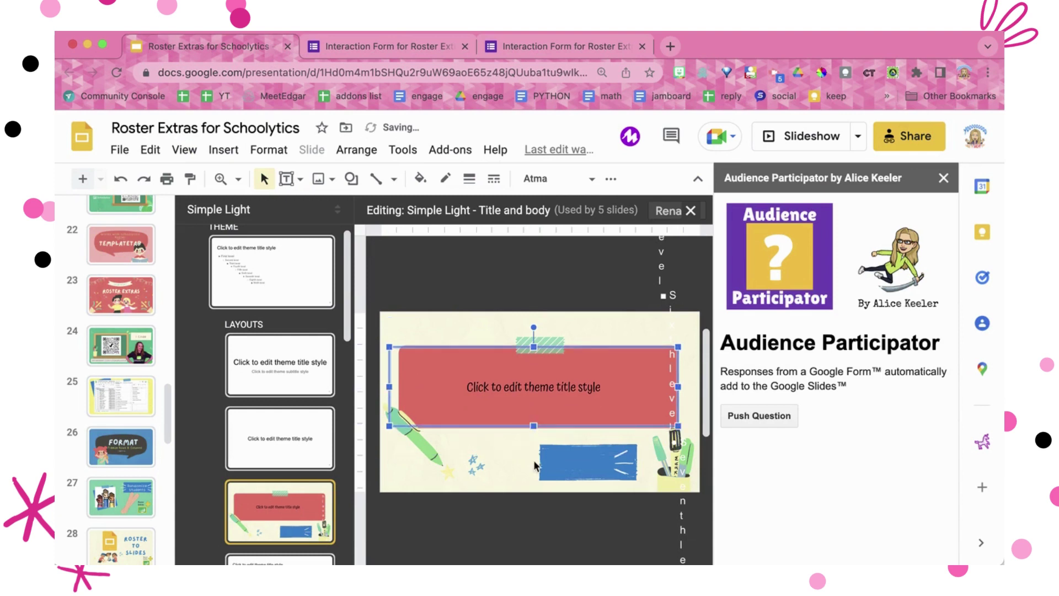
Widen the body placeholder, change its text alignment, and nudge it down over the blue box.
{"action": "key", "text": "Tab"}
{"action": "left_click_drag", "start_coordinate": [603, 457], "coordinate": [545, 456]}
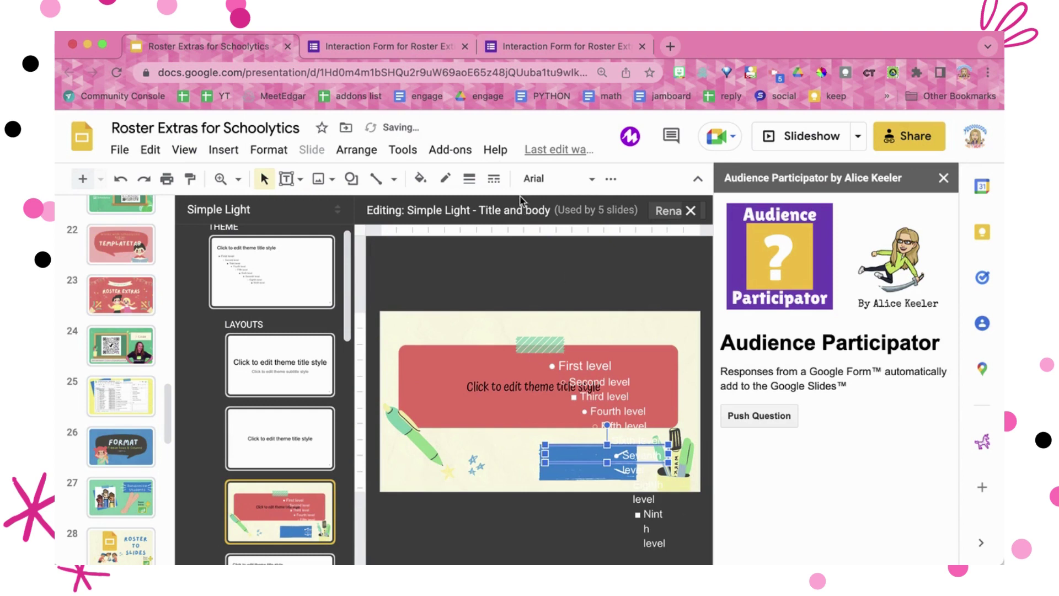
{"action": "left_click", "coordinate": [611, 178]}
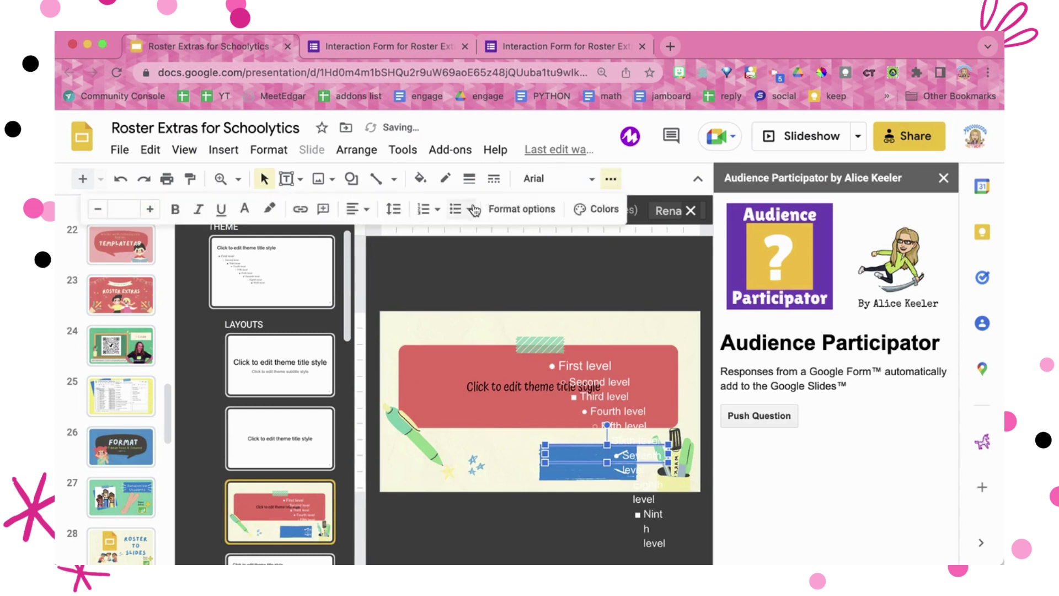
{"action": "left_click", "coordinate": [356, 209]}
{"action": "left_click", "coordinate": [357, 237]}
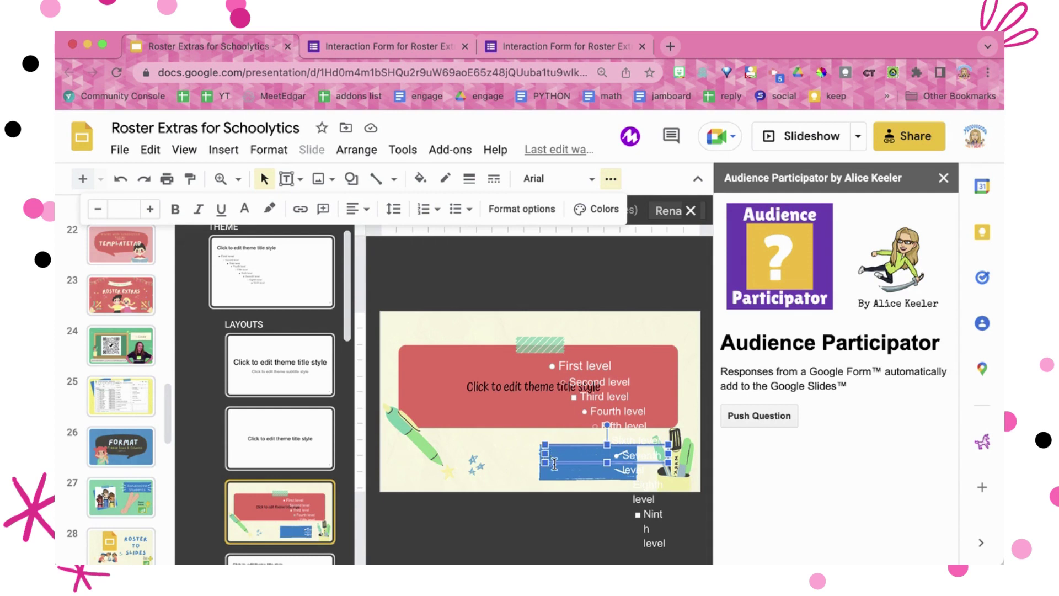
{"action": "left_click_drag", "start_coordinate": [552, 461], "coordinate": [552, 469]}
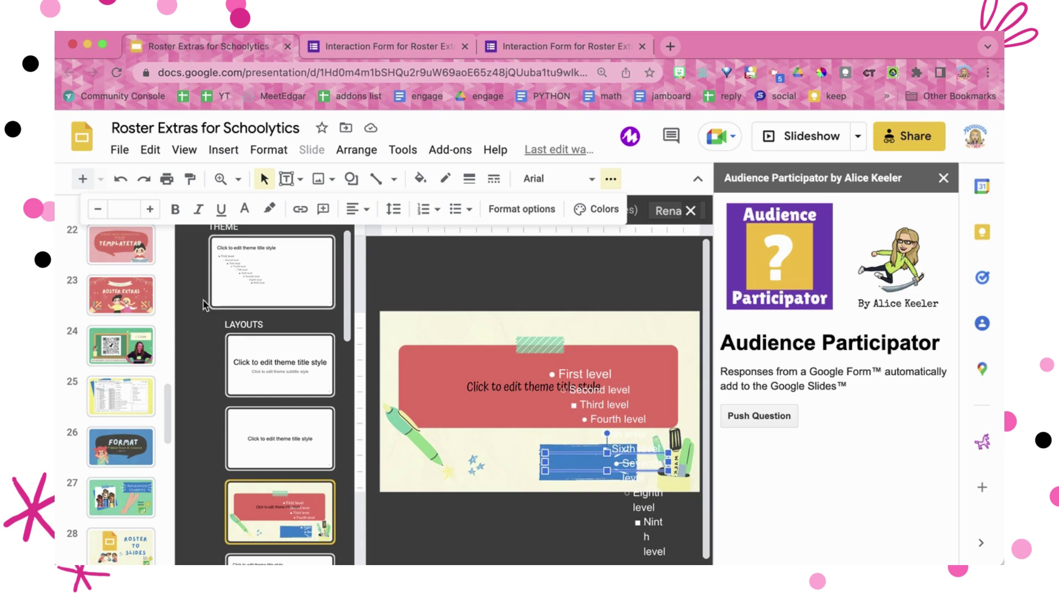
{"action": "left_click", "coordinate": [184, 150]}
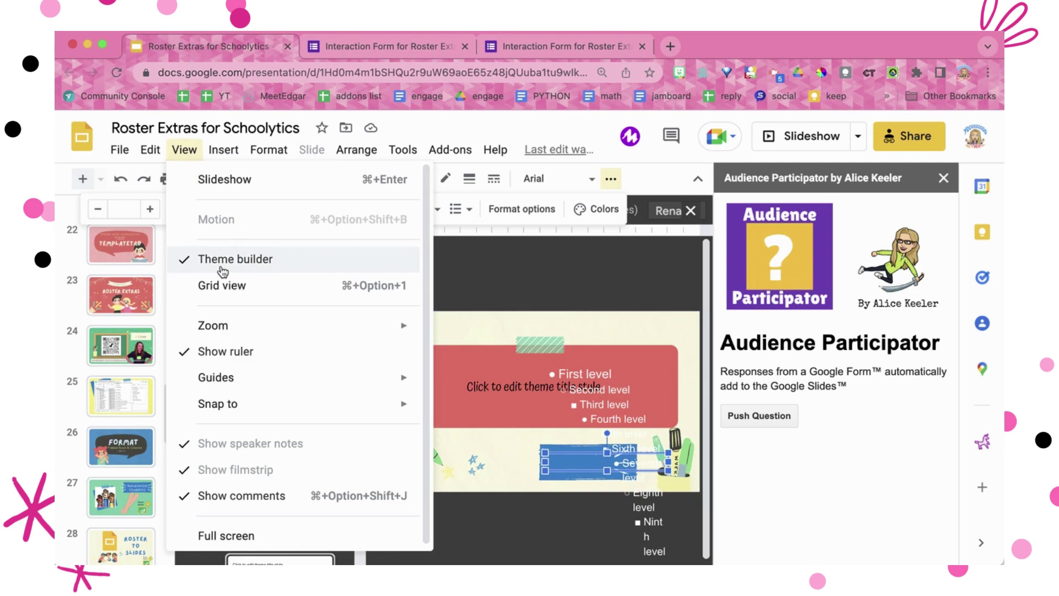
{"action": "mouse_move", "coordinate": [402, 379]}
{"action": "left_click", "coordinate": [556, 274]}
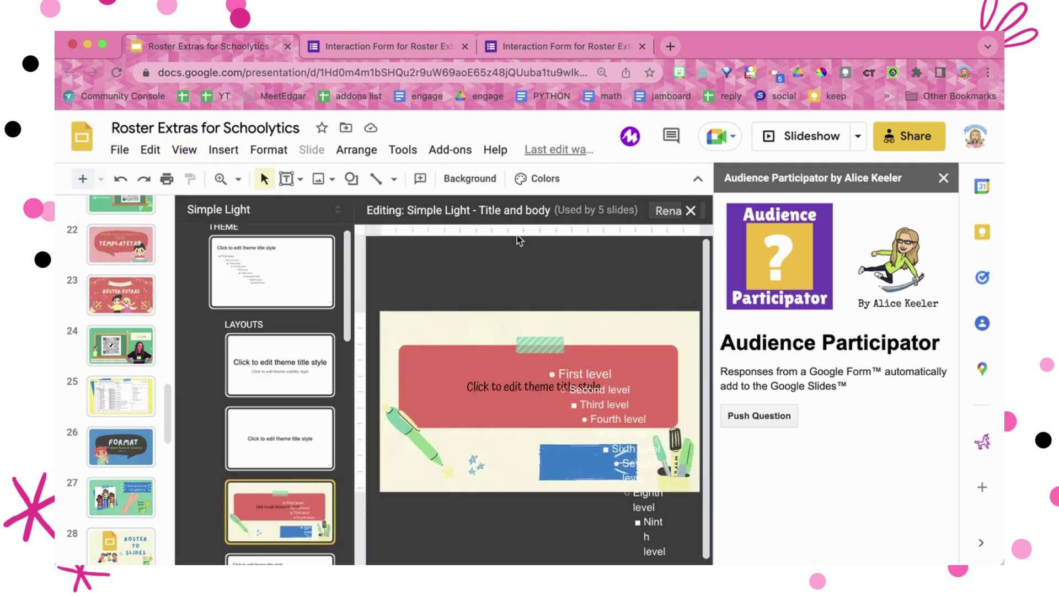
Exit the theme builder and select slide 31, 'What Would You Like to do with Your Roster?'.
{"action": "left_click", "coordinate": [117, 338]}
{"action": "scroll", "coordinate": [114, 333], "scroll_direction": "down", "scroll_amount": 10}
{"action": "scroll", "coordinate": [115, 332], "scroll_direction": "down", "scroll_amount": 3}
{"action": "left_click", "coordinate": [141, 383]}
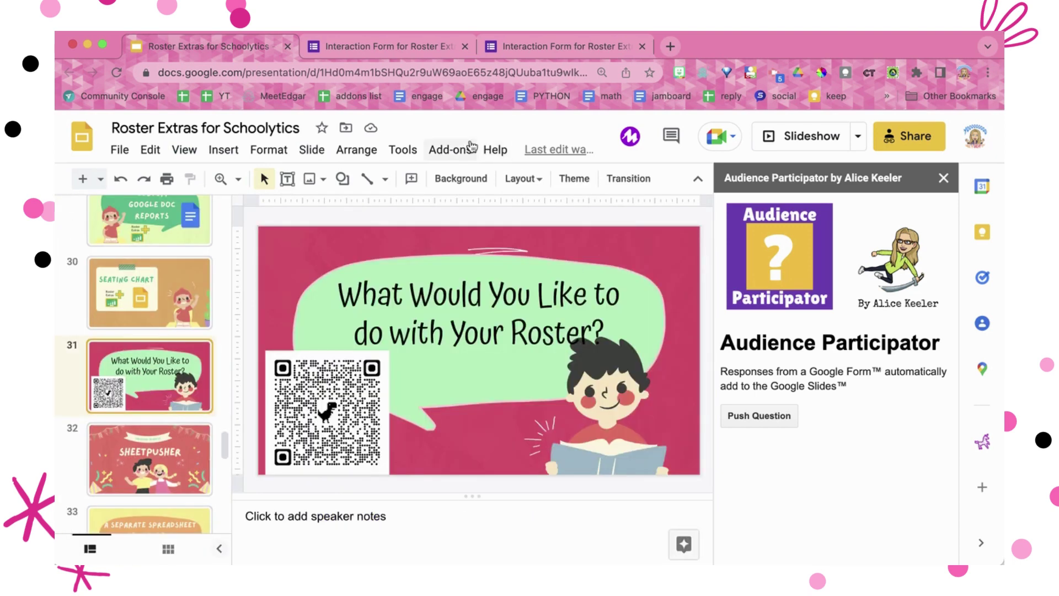
Push slide 31's question with Audience Participator, then switch to the audience form.
{"action": "left_click", "coordinate": [451, 149]}
{"action": "mouse_move", "coordinate": [478, 253]}
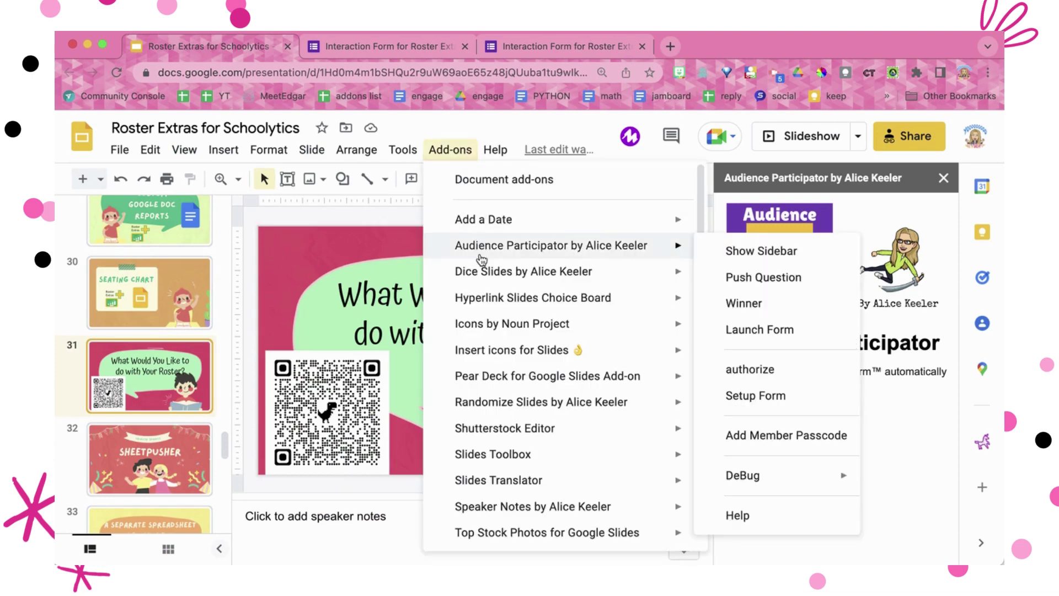
{"action": "left_click", "coordinate": [739, 277]}
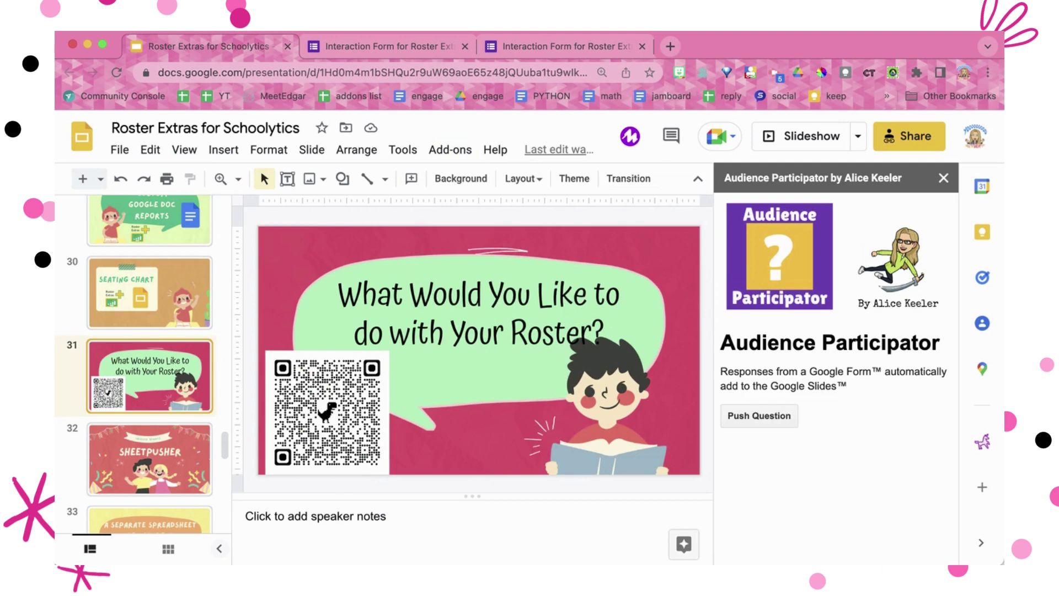
{"action": "key", "text": "super+3"}
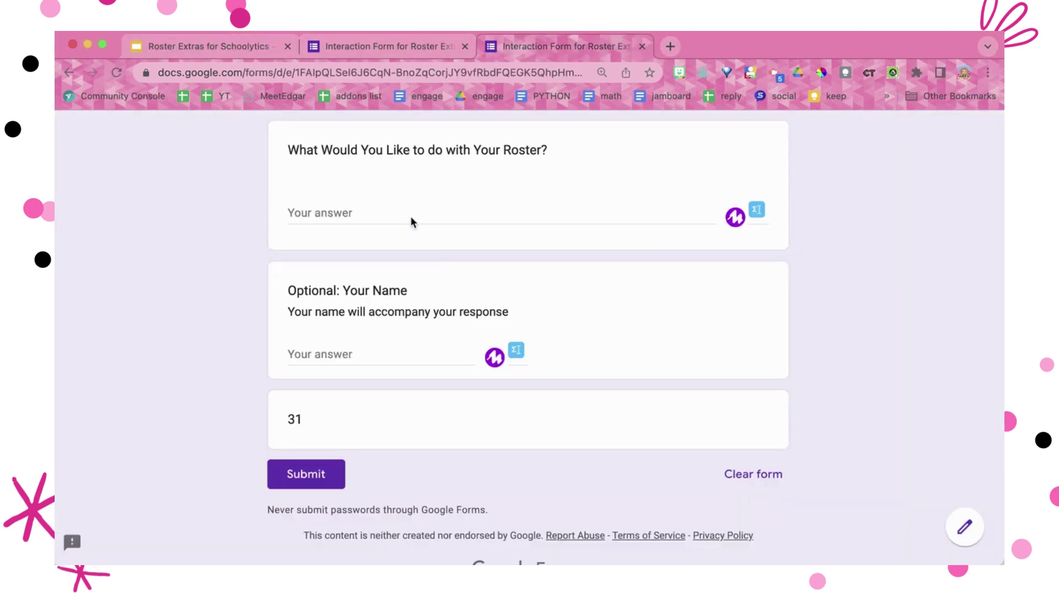
Submit 'I like seating charts' with the respondent's name, then view new answer slide 32.
{"action": "left_click", "coordinate": [419, 217]}
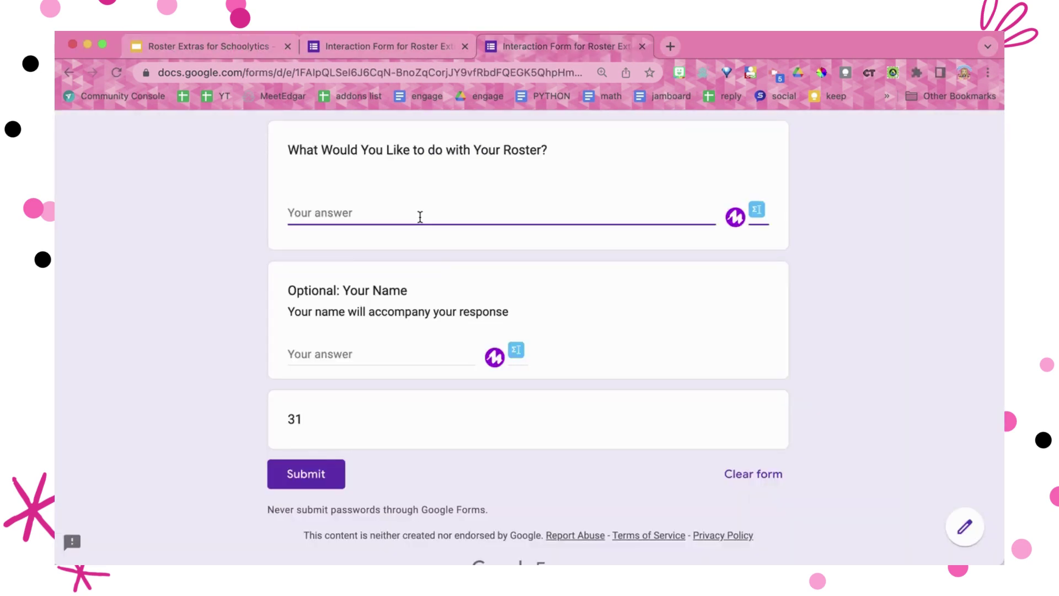
{"action": "type", "text": "I like seati"}
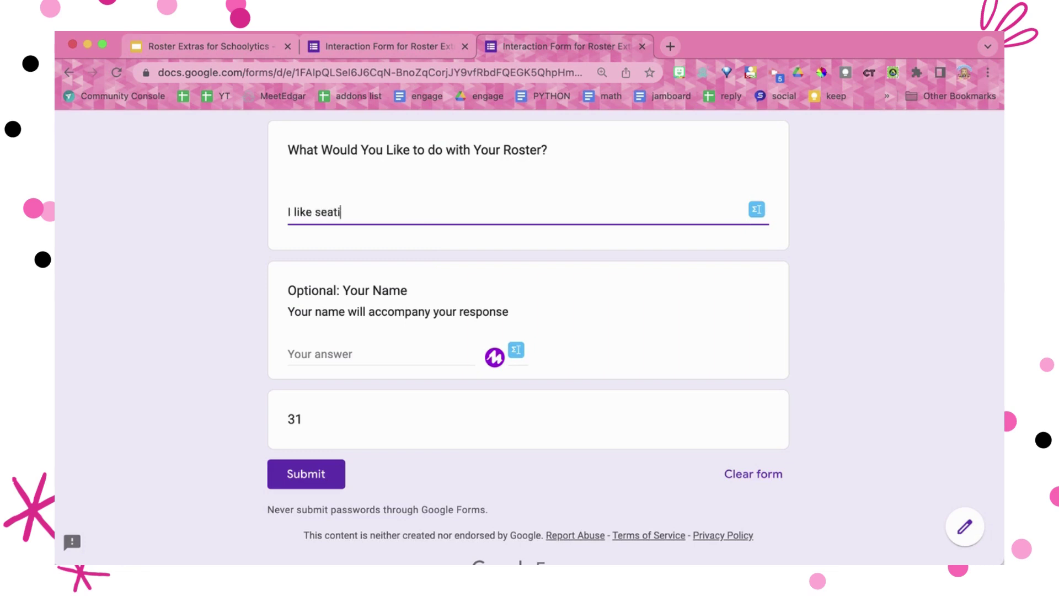
{"action": "type", "text": "ng charts!"}
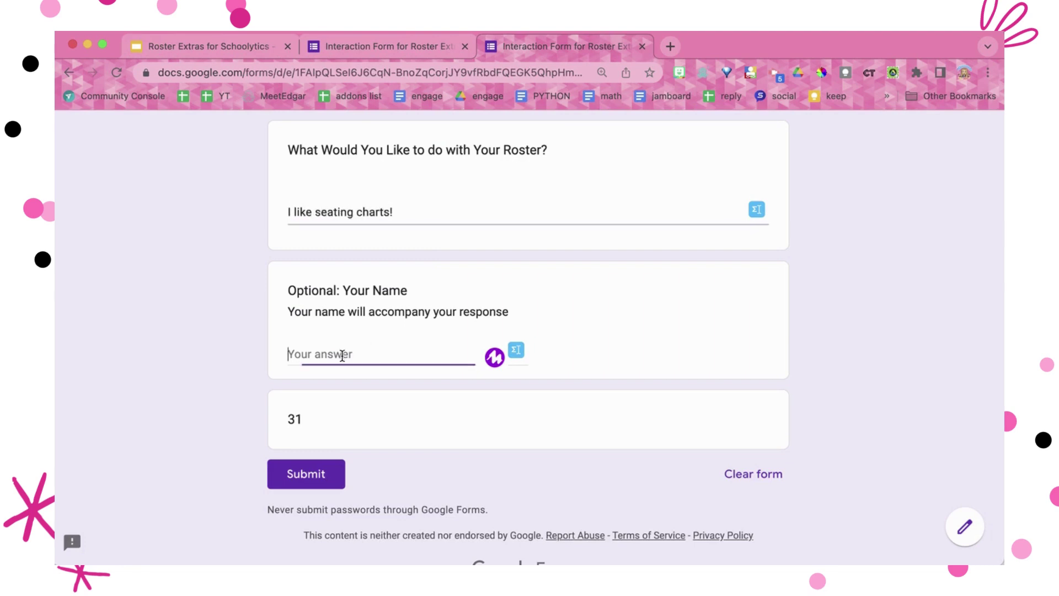
{"action": "left_click", "coordinate": [342, 355]}
{"action": "type", "text": "Alice Keeler"}
{"action": "left_click", "coordinate": [298, 461]}
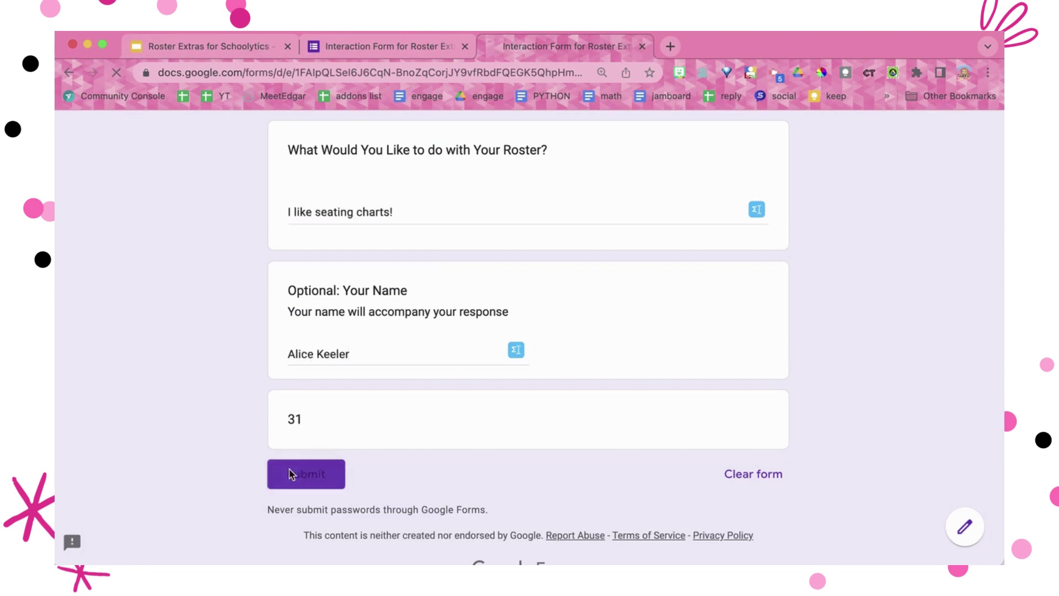
{"action": "left_click", "coordinate": [200, 50]}
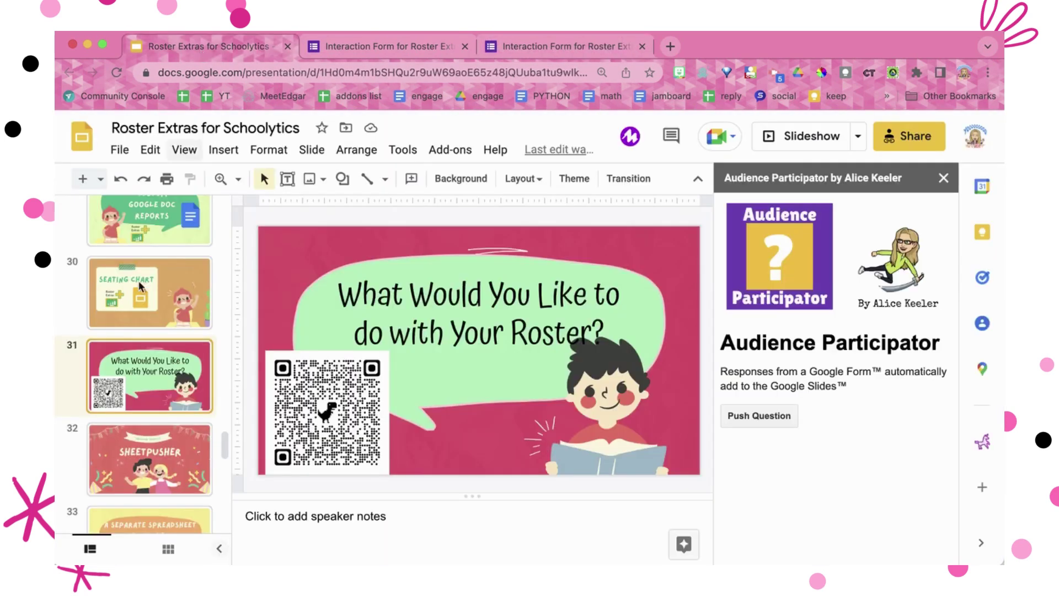
{"action": "left_click", "coordinate": [147, 456]}
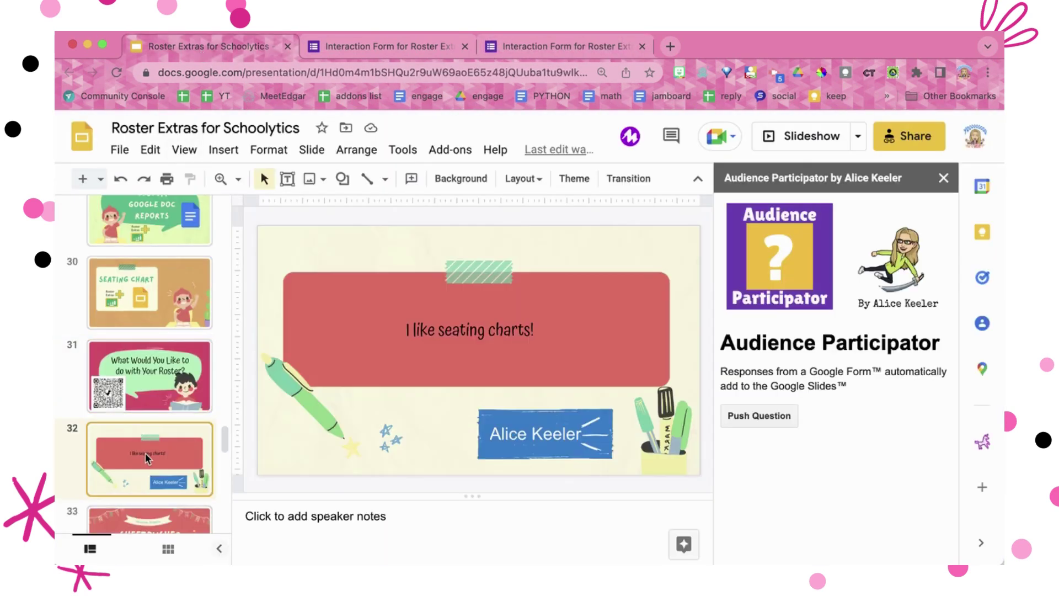